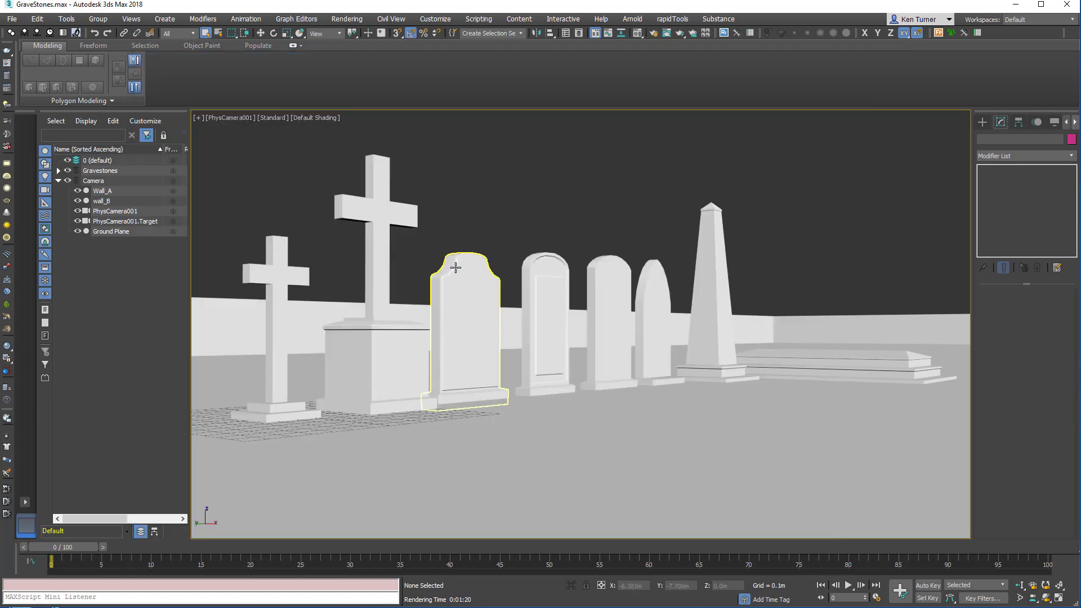
# Step: Select three of the upright headstones one after another and examine the modifier stack of each, finishing with Stone_D
pyautogui.click(456, 267)
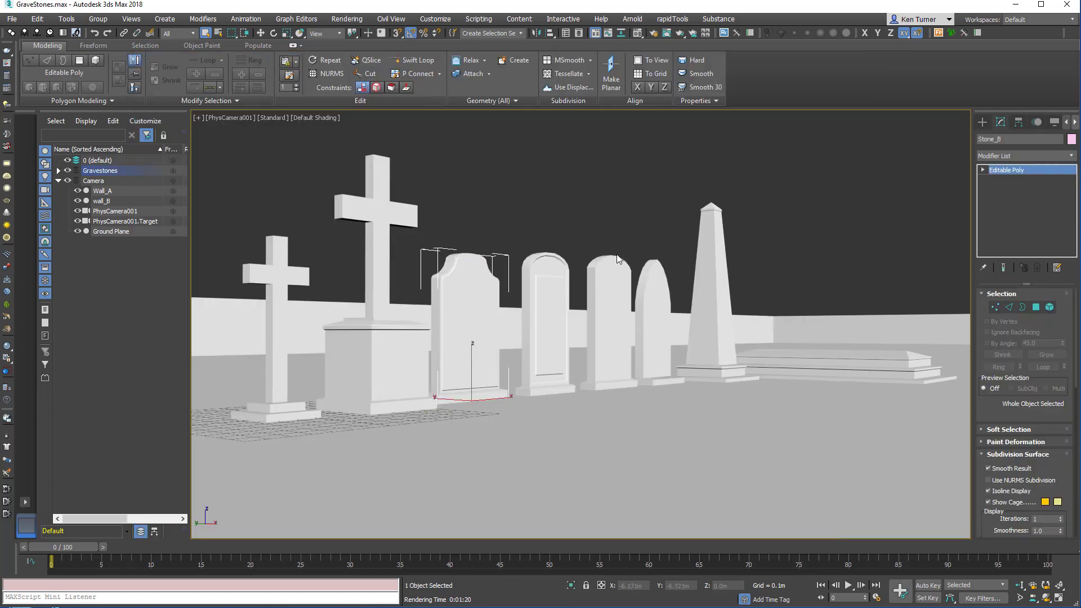
pyautogui.click(550, 278)
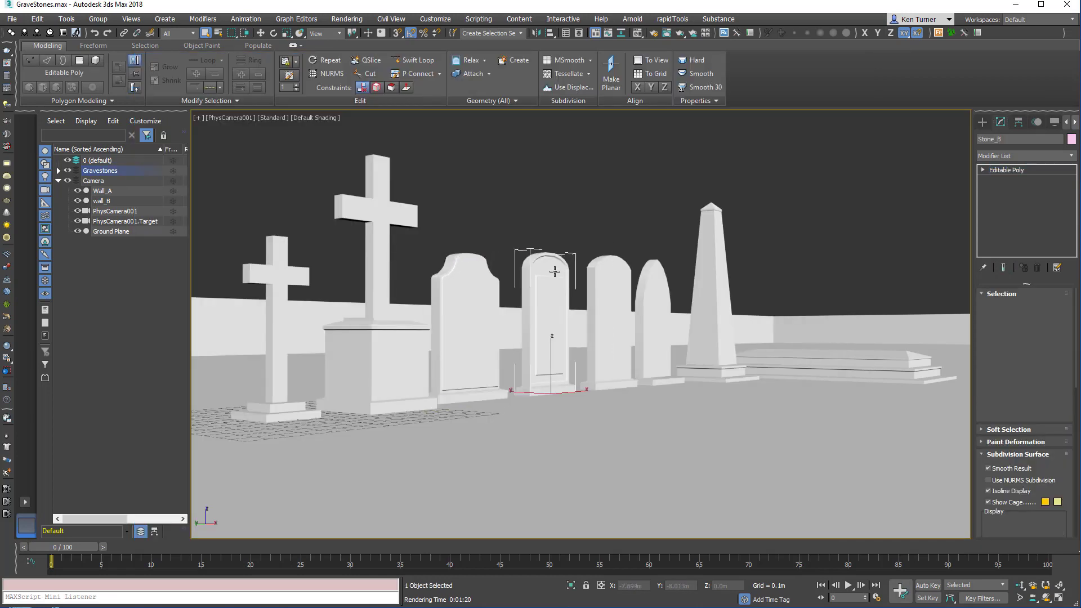
pyautogui.click(610, 269)
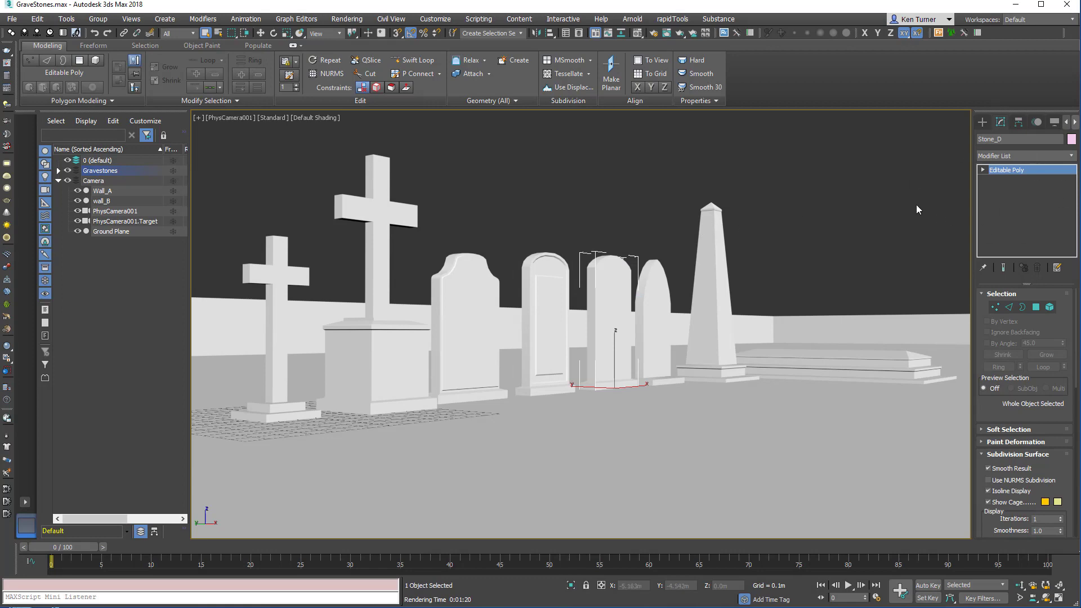
pyautogui.hotkey('ctrl', '1')
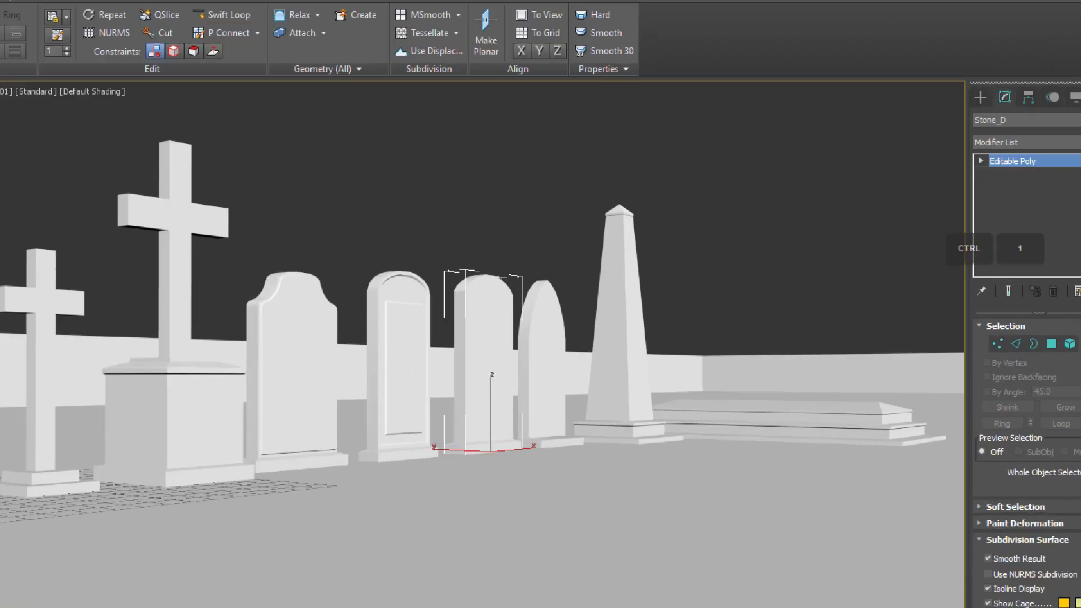
pyautogui.moveTo(912, 59)
pyautogui.mouseDown()
pyautogui.moveTo(769, 151)
pyautogui.moveTo(1080, 181)
pyautogui.moveTo(1028, 60)
pyautogui.moveTo(910, 51)
pyautogui.moveTo(901, 62)
pyautogui.moveTo(955, 56)
pyautogui.mouseUp()
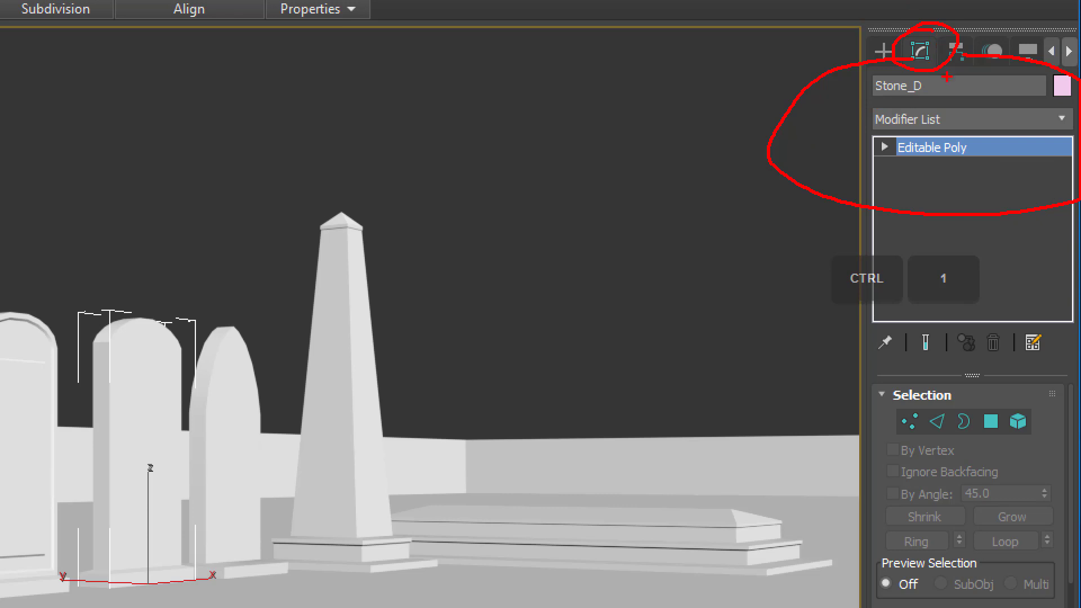
pyautogui.hotkey('ctrl', '1')
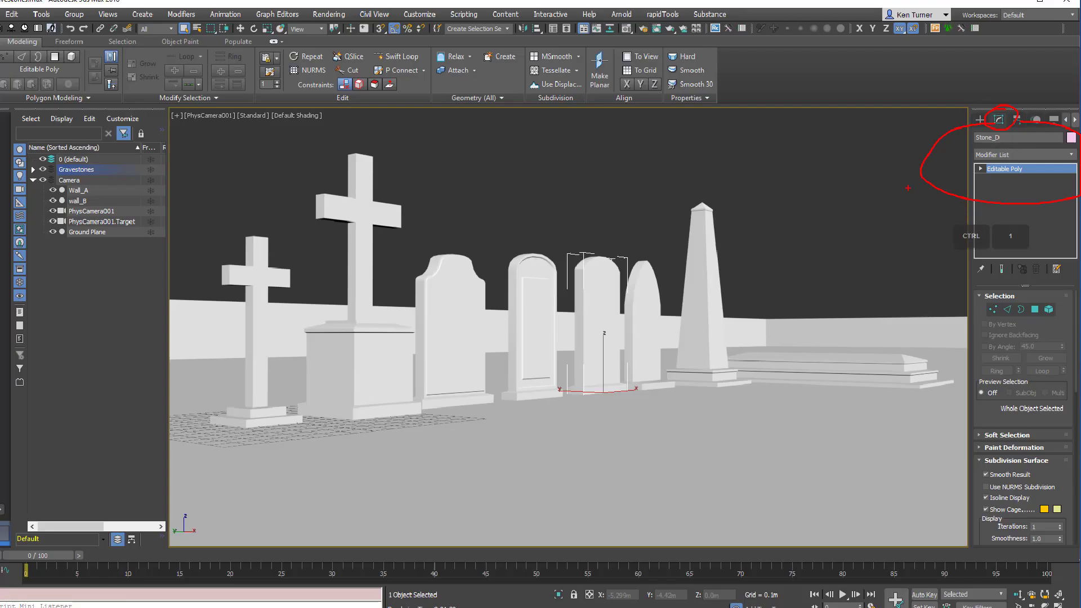
pyautogui.click(904, 206)
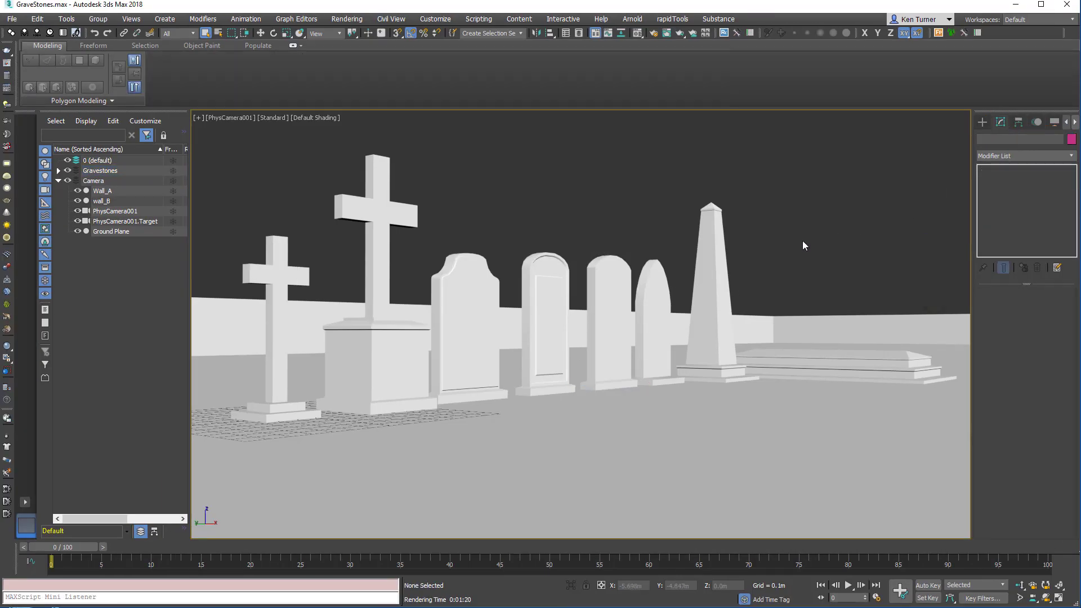
# Step: Examine the obelisk's modifier stack and its base Box parameters, plus the modifier stack of the pointed headstone beside it
pyautogui.click(723, 276)
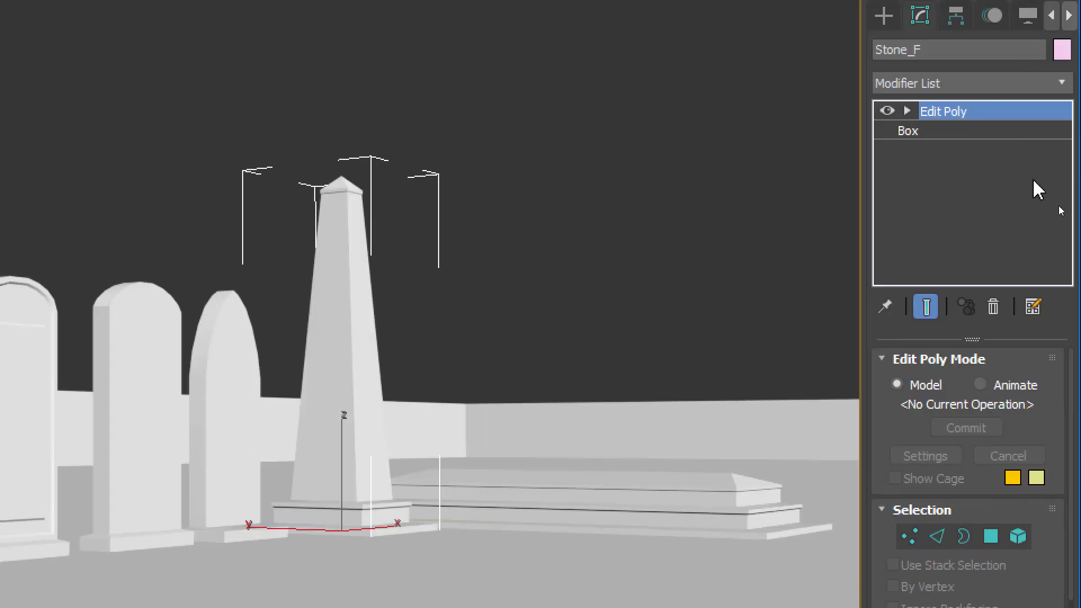
pyautogui.click(992, 131)
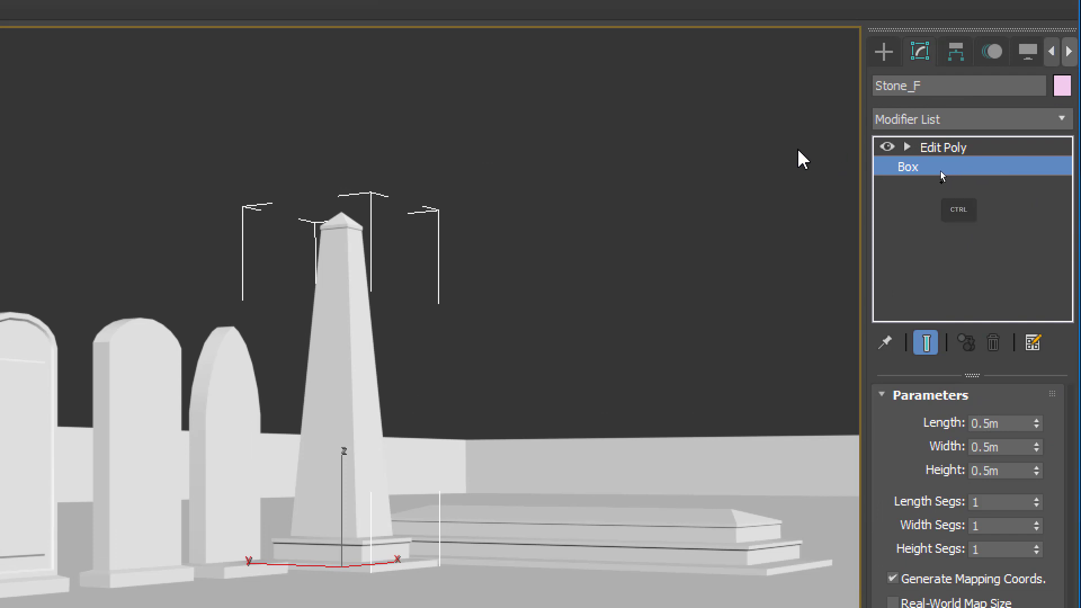
pyautogui.hotkey('ctrl', '1')
pyautogui.moveTo(936, 169); pyautogui.dragTo(1024, 145)
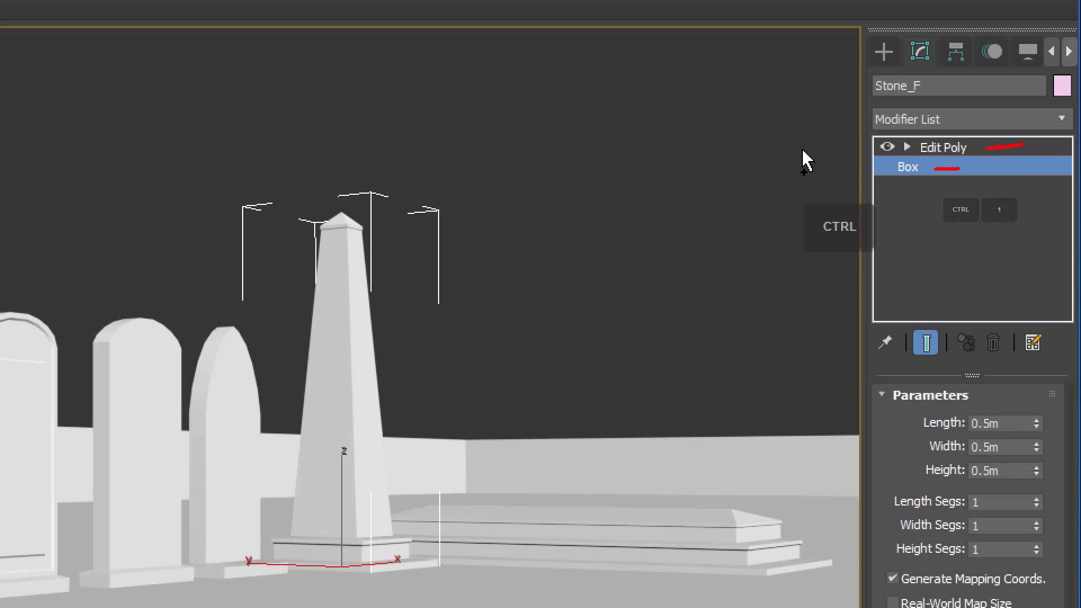
pyautogui.press('Escape')
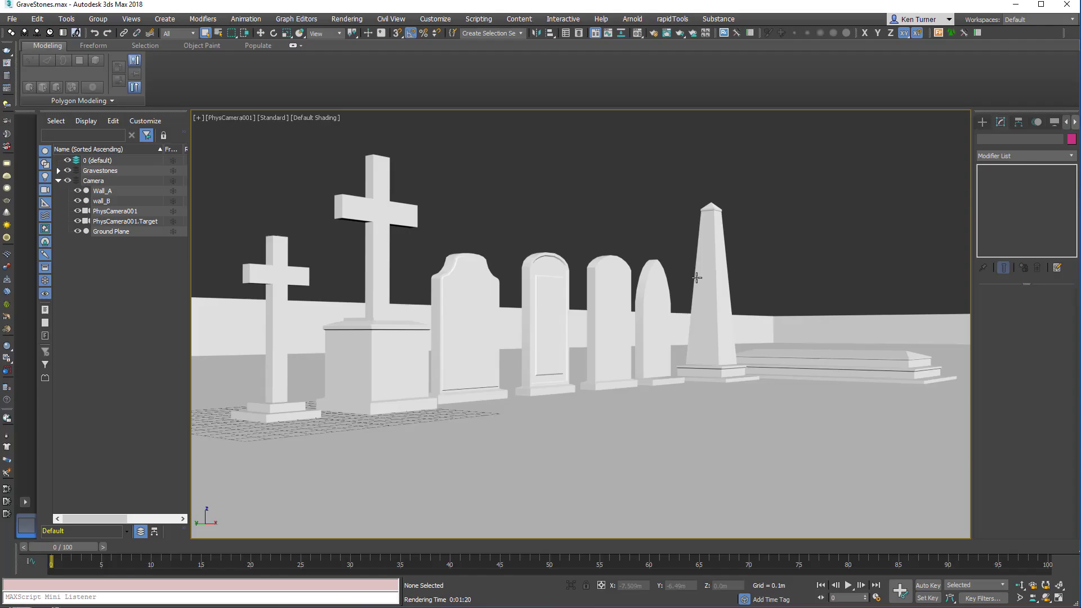
pyautogui.click(662, 292)
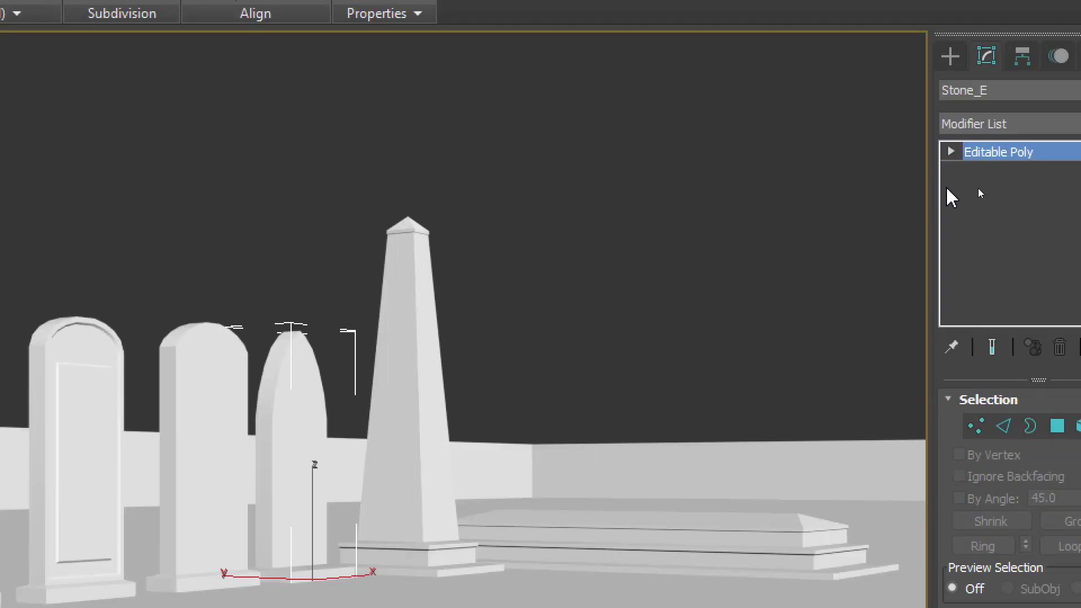
pyautogui.click(976, 190)
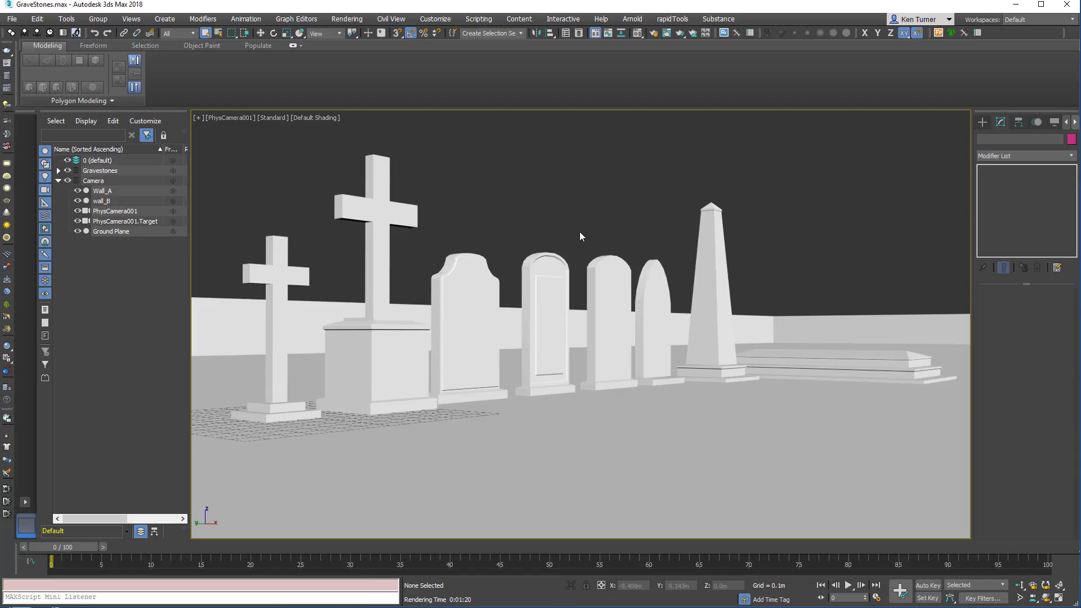
# Step: Hide the Camera and Gravestones layers and set up an angled orthographic view of the empty grid, ready for creating primitives
pyautogui.click(68, 181)
pyautogui.click(67, 171)
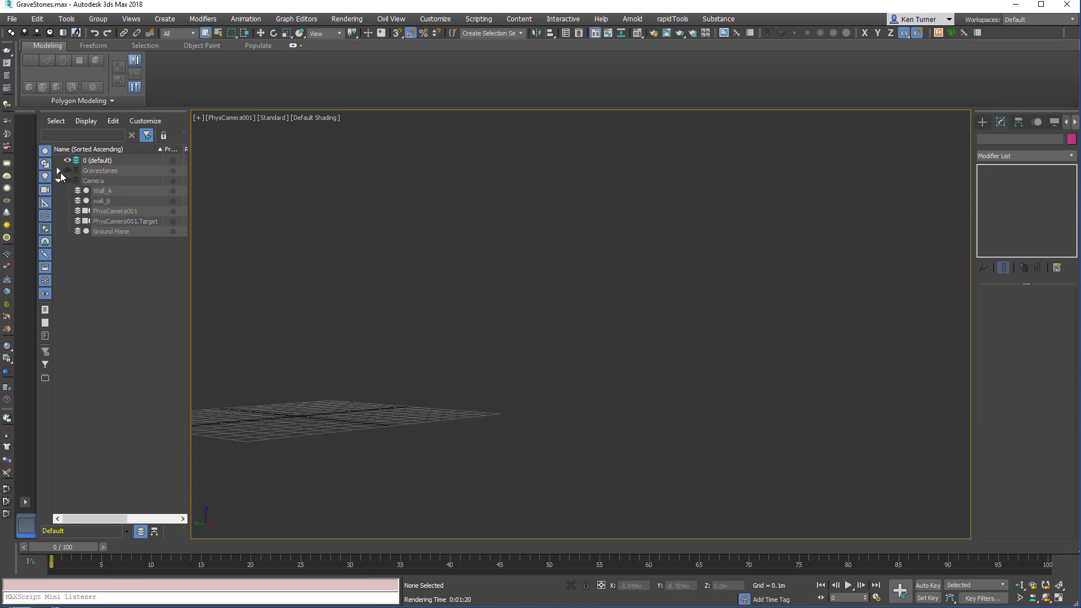
pyautogui.click(57, 181)
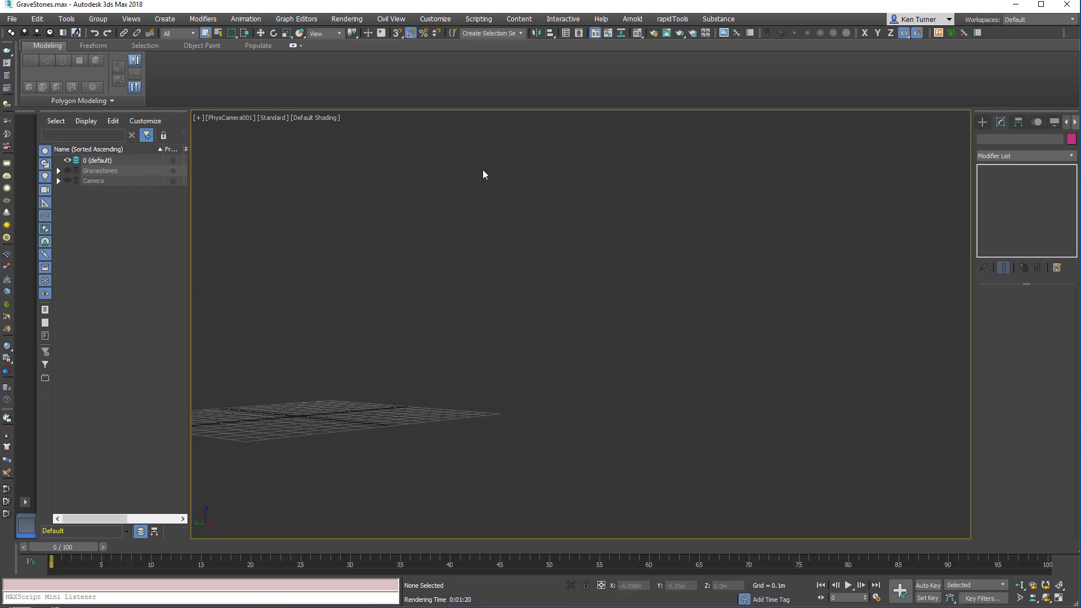
pyautogui.press('f')
pyautogui.click(983, 121)
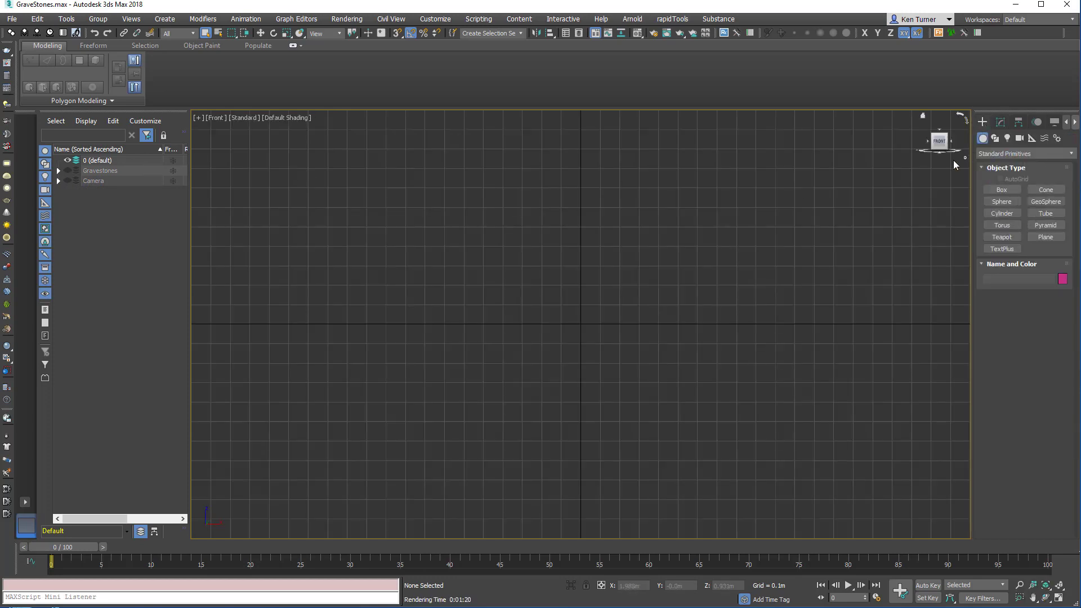
pyautogui.moveTo(662, 206); pyautogui.dragTo(658, 261, button='middle')
pyautogui.press('alt')
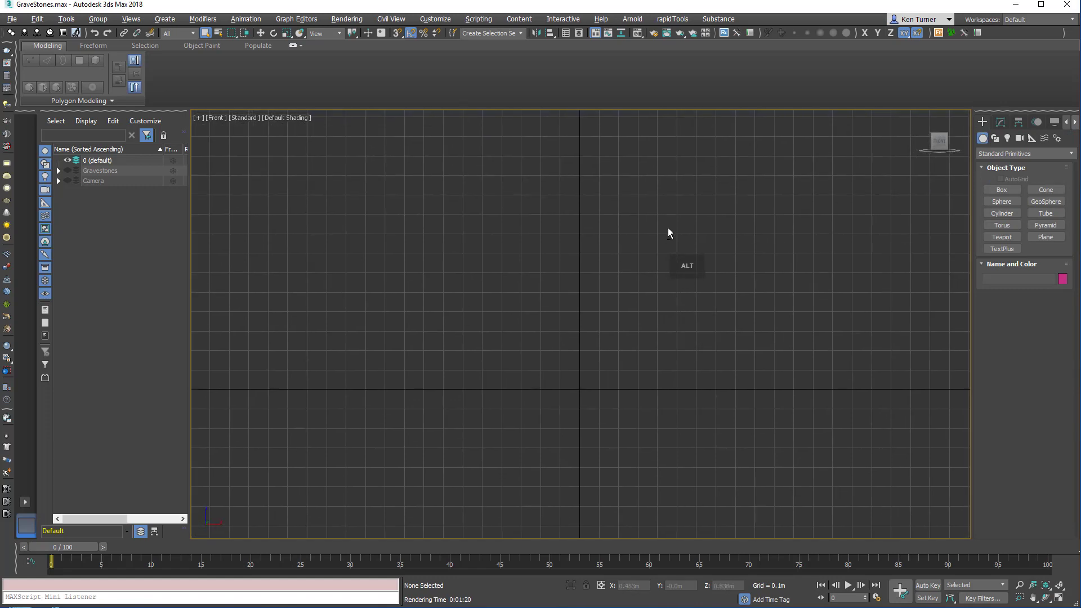
pyautogui.keyDown('alt'); pyautogui.moveTo(667, 210); pyautogui.dragTo(696, 203, button='middle'); pyautogui.keyUp('alt')
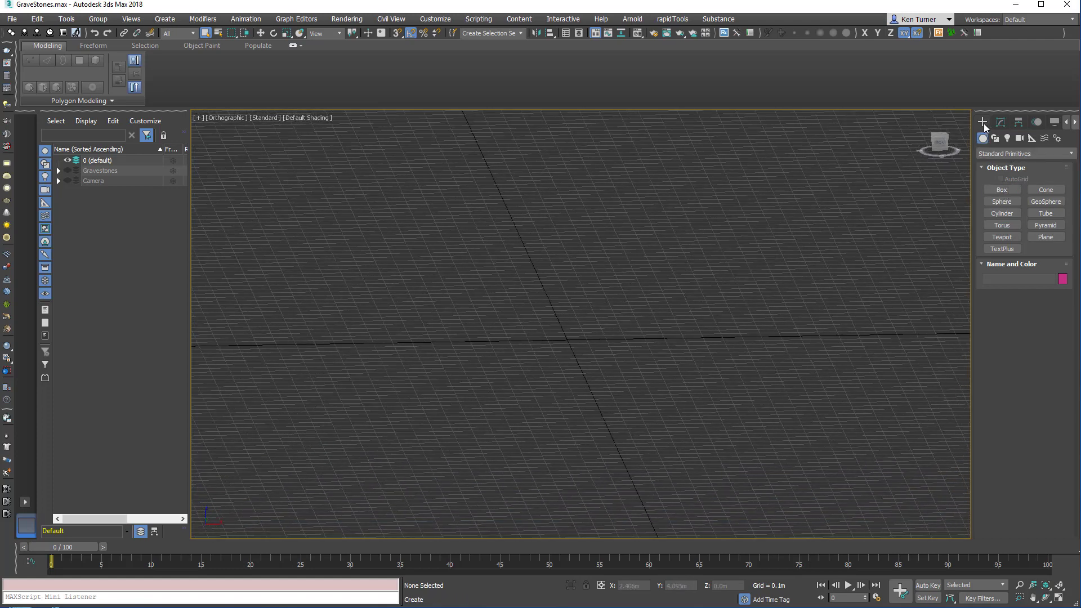
pyautogui.hotkey('ctrl', '1')
pyautogui.click(1052, 118)
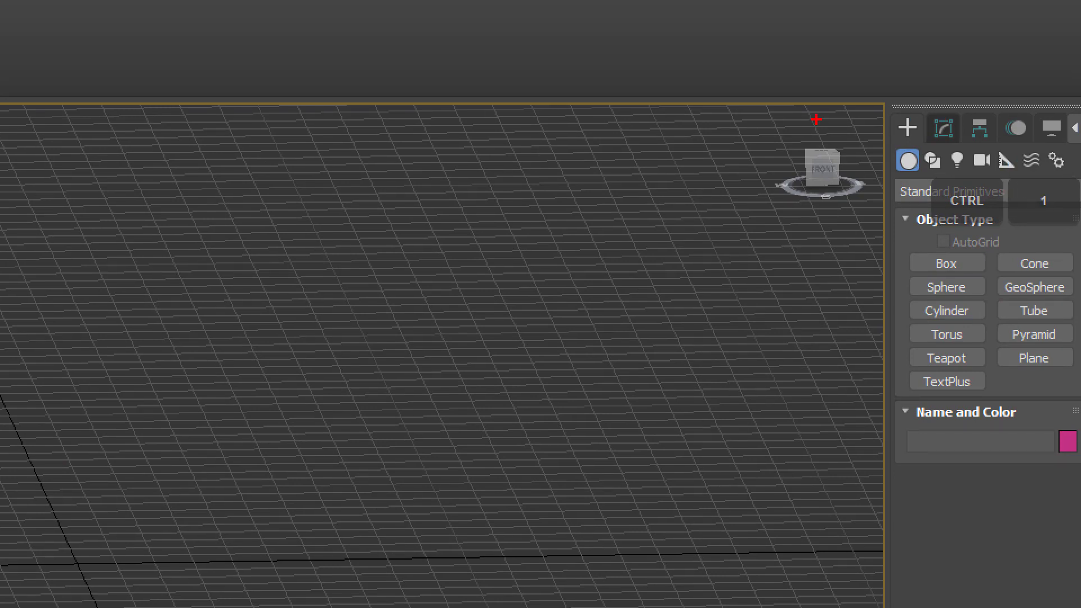
pyautogui.moveTo(899, 98)
pyautogui.mouseDown()
pyautogui.moveTo(896, 139)
pyautogui.moveTo(887, 108)
pyautogui.mouseUp()
pyautogui.press('Escape')
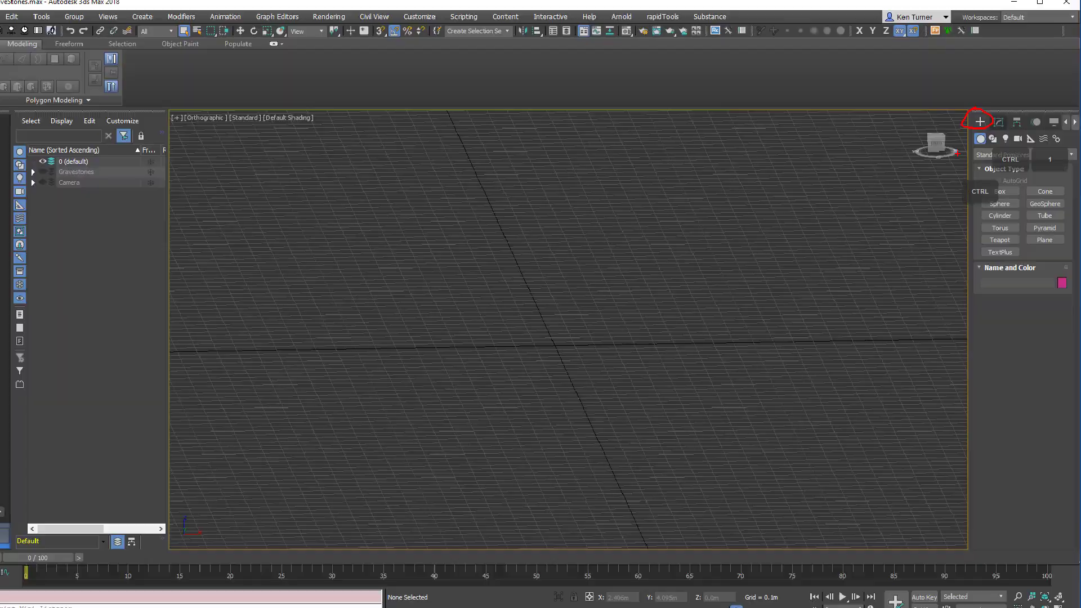
# Step: Create a box primitive near the grid origin, about 0.40 m long, 0.24 m wide and 0.23 m high
pyautogui.click(998, 192)
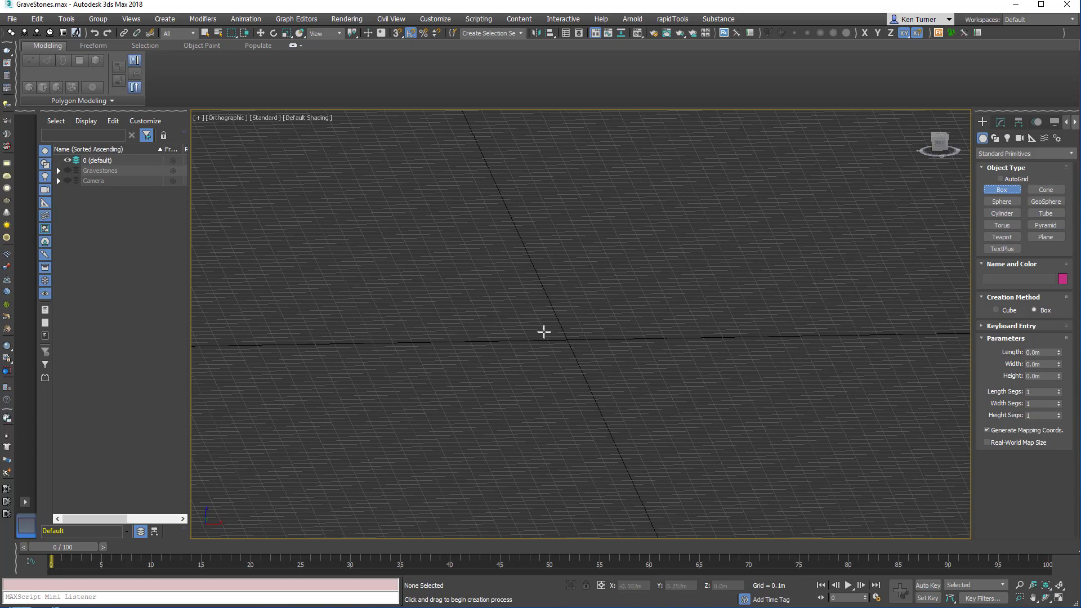
pyautogui.moveTo(544, 332); pyautogui.dragTo(598, 346)
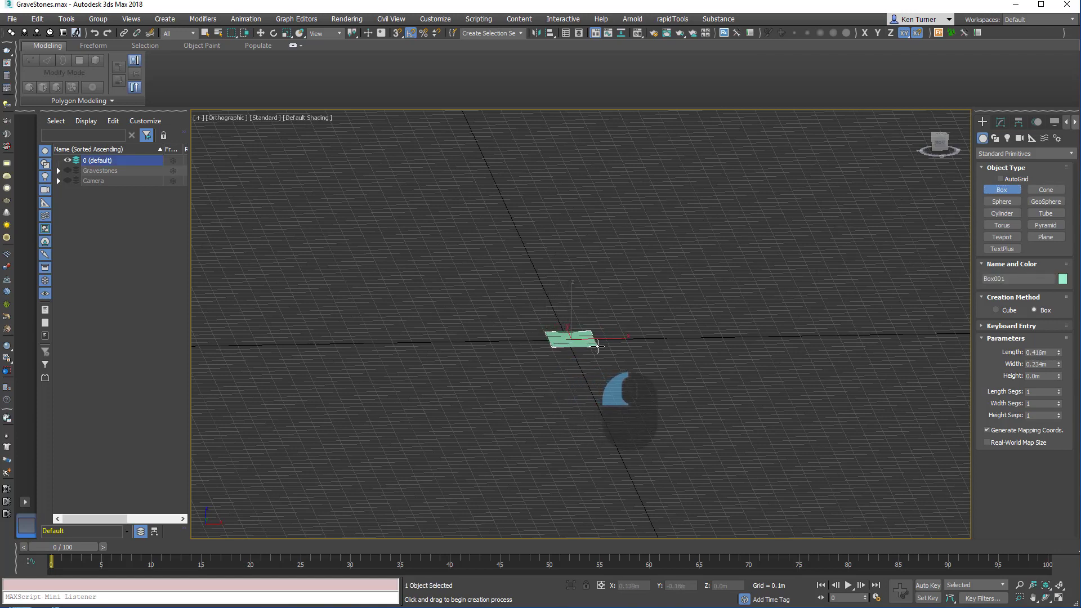
pyautogui.moveTo(598, 346); pyautogui.dragTo(597, 344)
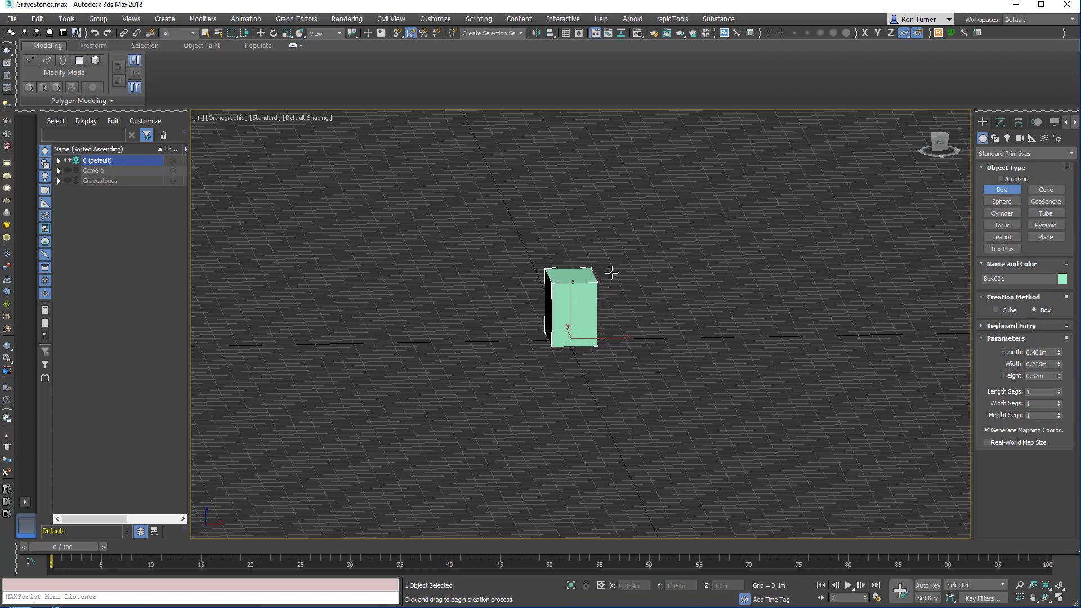
pyautogui.click(607, 301)
pyautogui.keyDown('alt'); pyautogui.moveTo(686, 265); pyautogui.dragTo(683, 237, button='middle'); pyautogui.keyUp('alt')
pyautogui.rightClick(698, 242)
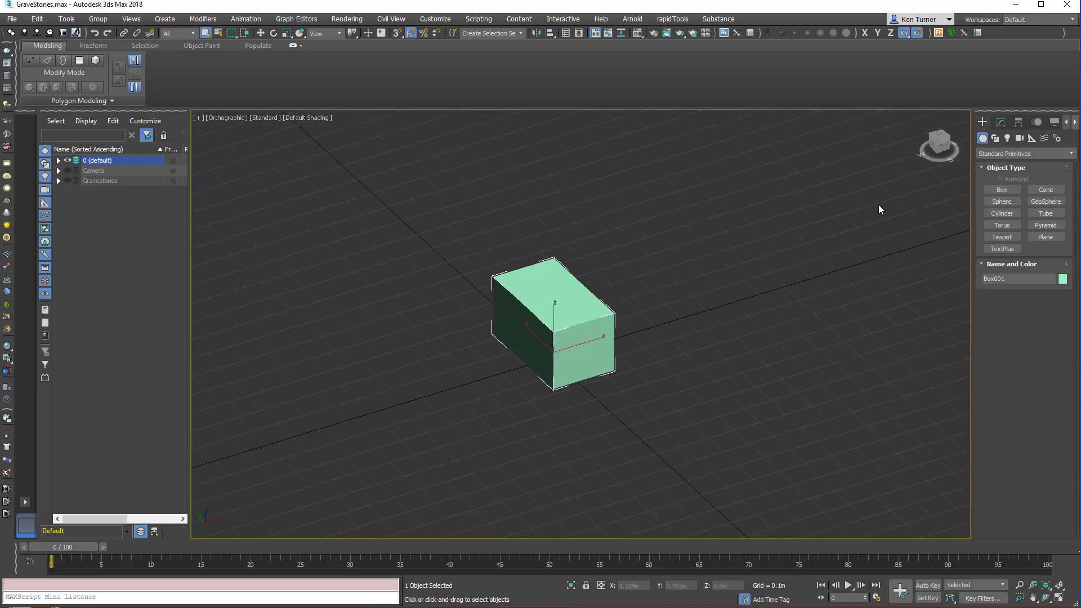
# Step: Set the box's length, width and height to 0.2 m each in its parameters
pyautogui.click(1001, 123)
pyautogui.press('ctrl')
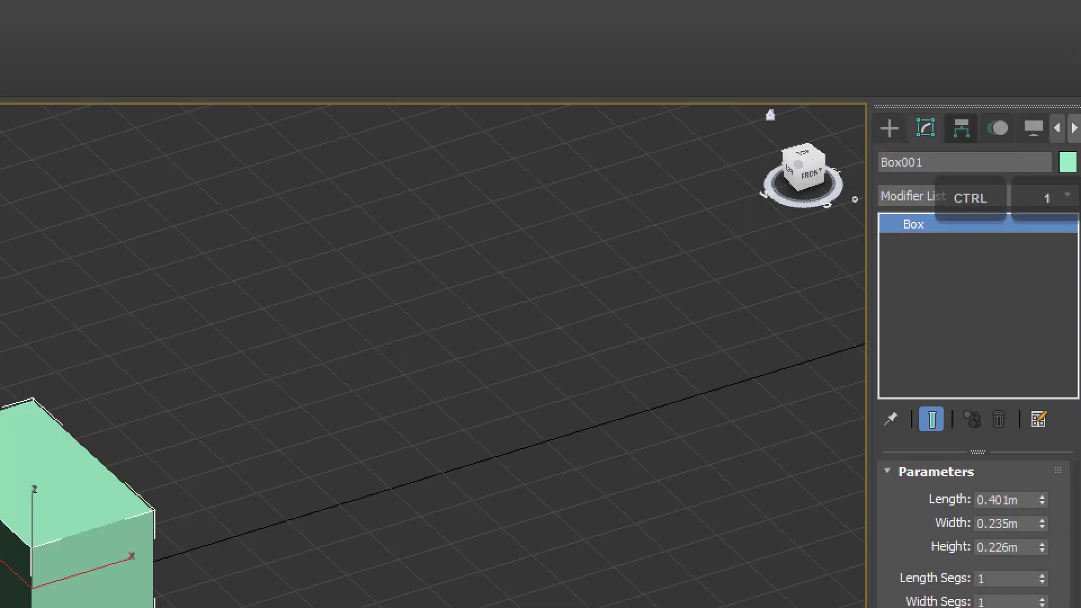
pyautogui.moveTo(931, 111)
pyautogui.mouseDown()
pyautogui.moveTo(892, 128)
pyautogui.moveTo(924, 104)
pyautogui.mouseUp()
pyautogui.press('Escape')
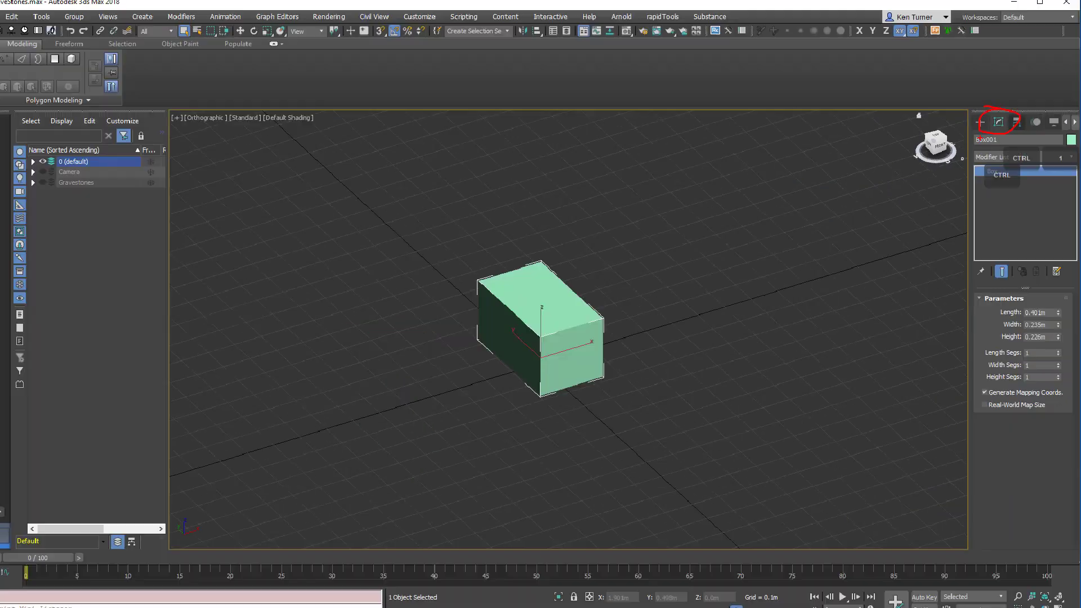
pyautogui.doubleClick(1034, 308)
pyautogui.write('0.2')
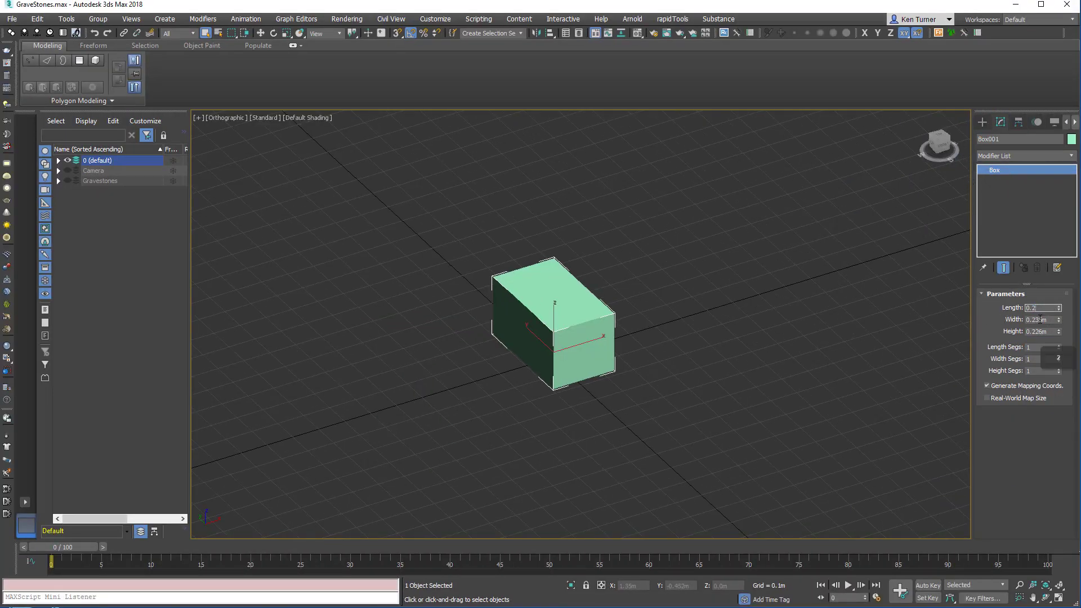
pyautogui.doubleClick(1034, 320)
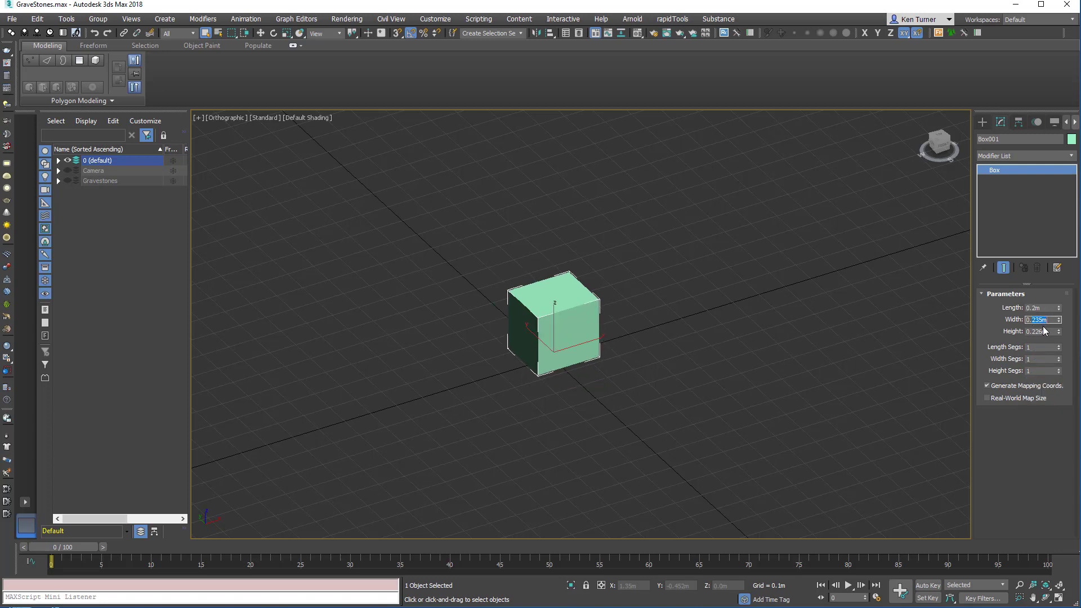
pyautogui.doubleClick(1034, 332)
pyautogui.write('0.2')
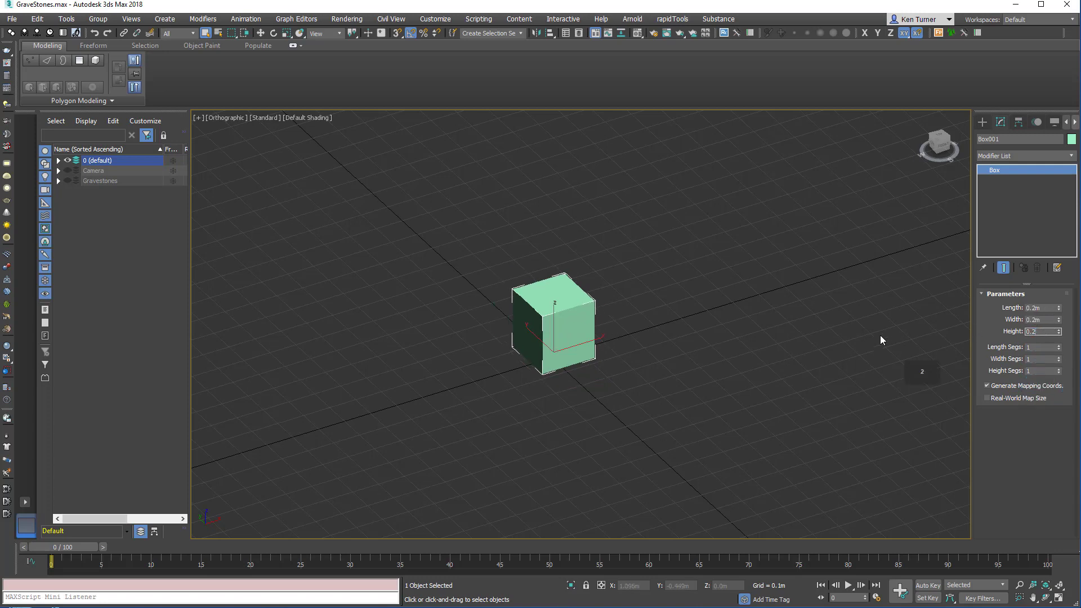
pyautogui.keyDown('alt'); pyautogui.moveTo(863, 319); pyautogui.dragTo(678, 304, button='middle'); pyautogui.keyUp('alt')
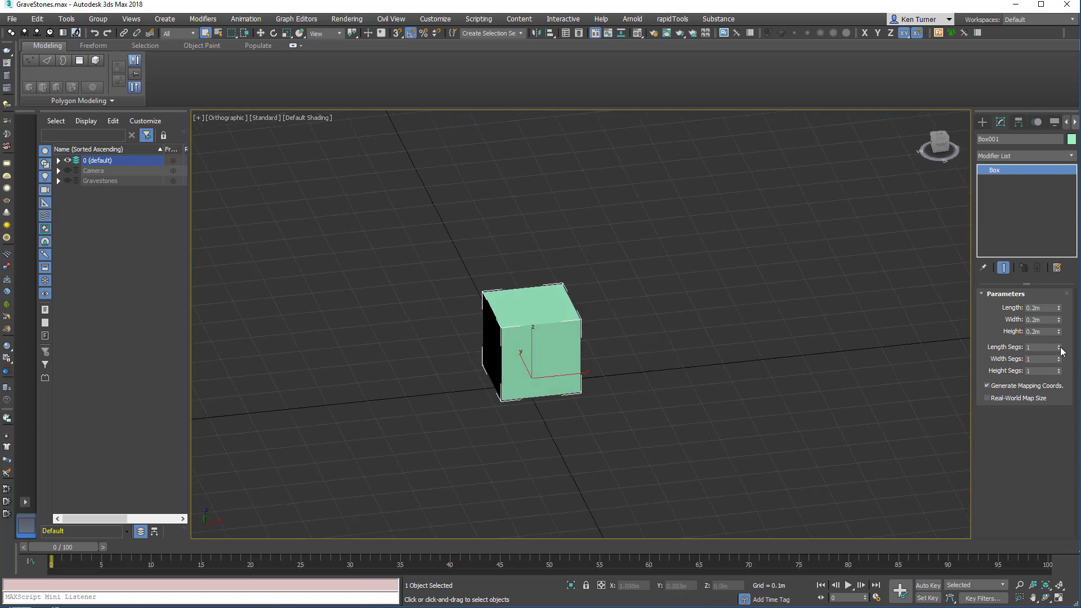
pyautogui.moveTo(1061, 347); pyautogui.dragTo(1060, 365)
pyautogui.moveTo(620, 325); pyautogui.dragTo(664, 283, button='middle')
pyautogui.keyDown('alt'); pyautogui.moveTo(664, 283); pyautogui.dragTo(689, 288, button='middle'); pyautogui.keyUp('alt')
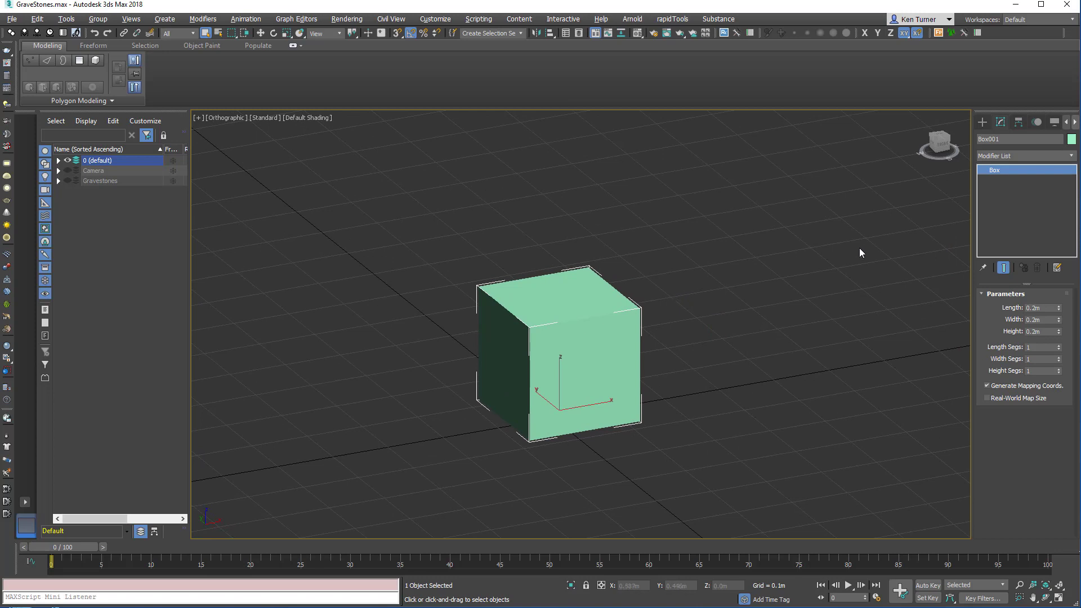
pyautogui.rightClick(1024, 171)
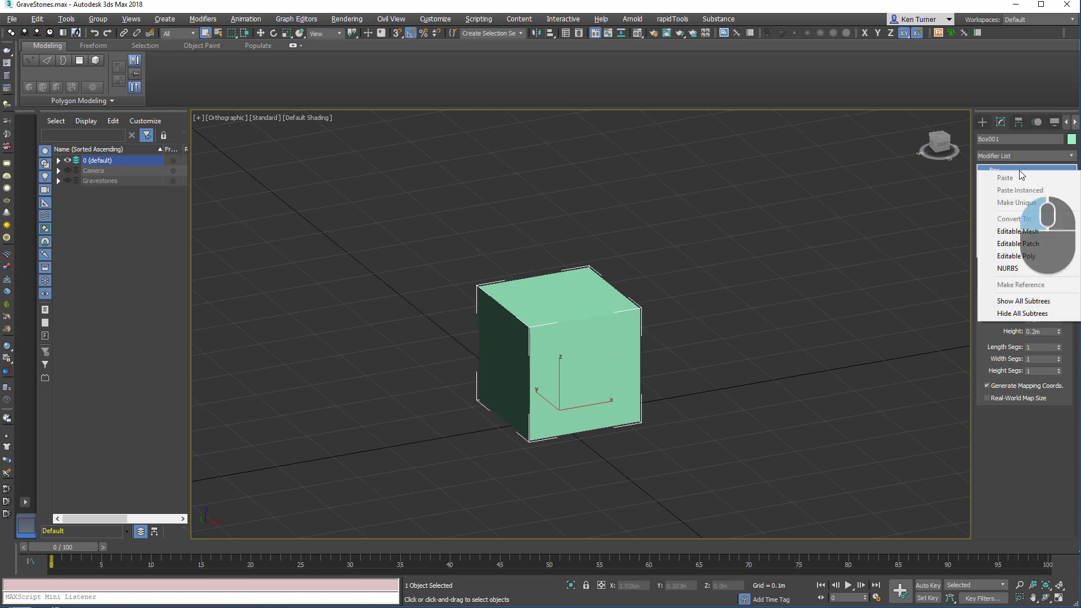
pyautogui.click(915, 187)
pyautogui.click(608, 319)
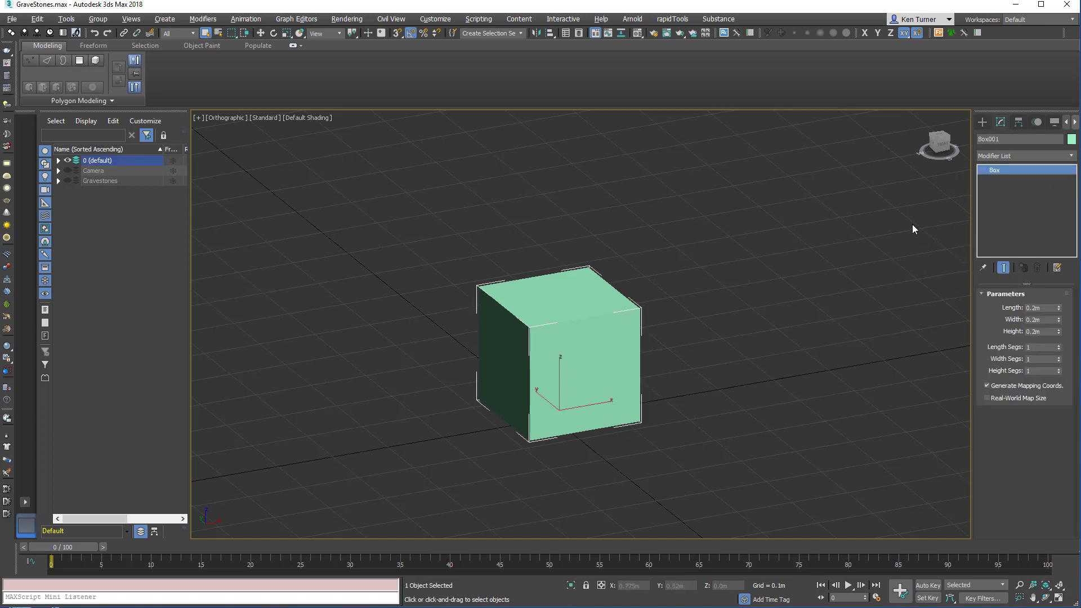
# Step: Convert the box to an Editable Poly, leaving the converted object selected
pyautogui.hotkey('ctrl', '4')
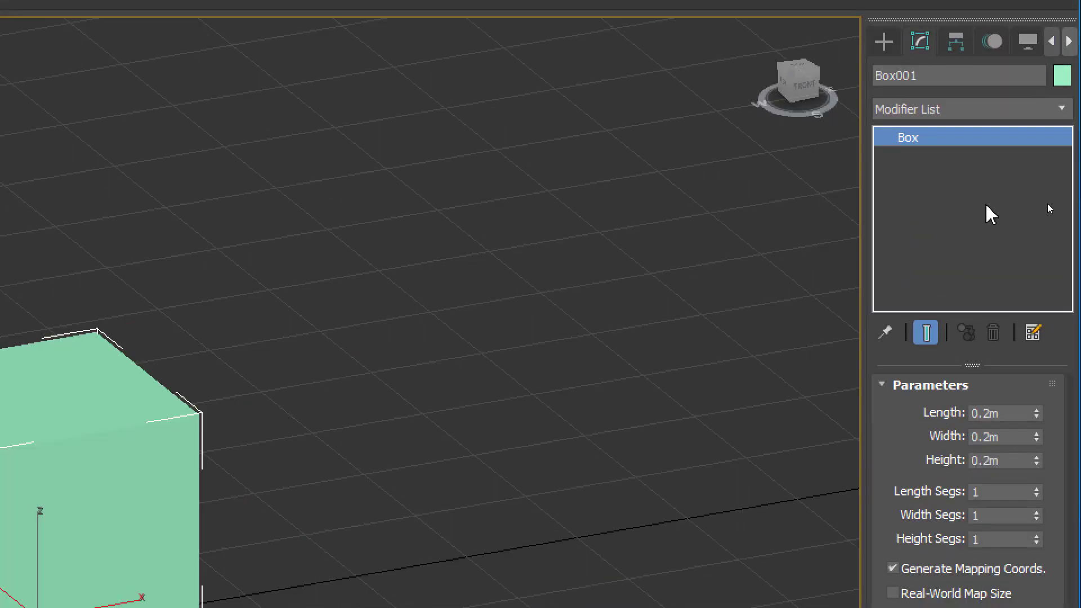
pyautogui.click(1062, 195)
pyautogui.click(1029, 169)
pyautogui.rightClick(979, 140)
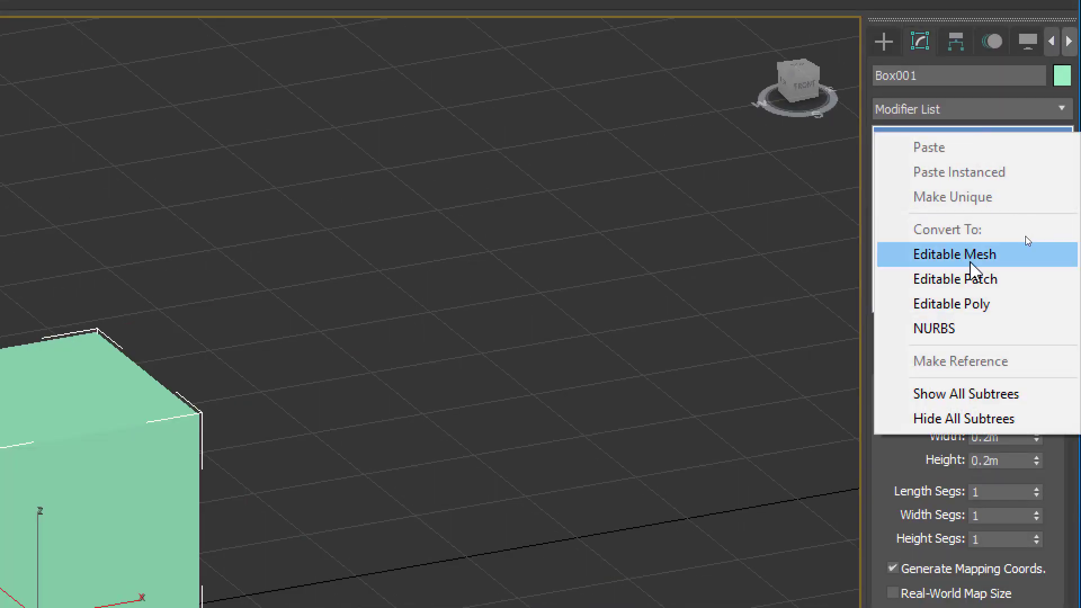
pyautogui.click(1000, 307)
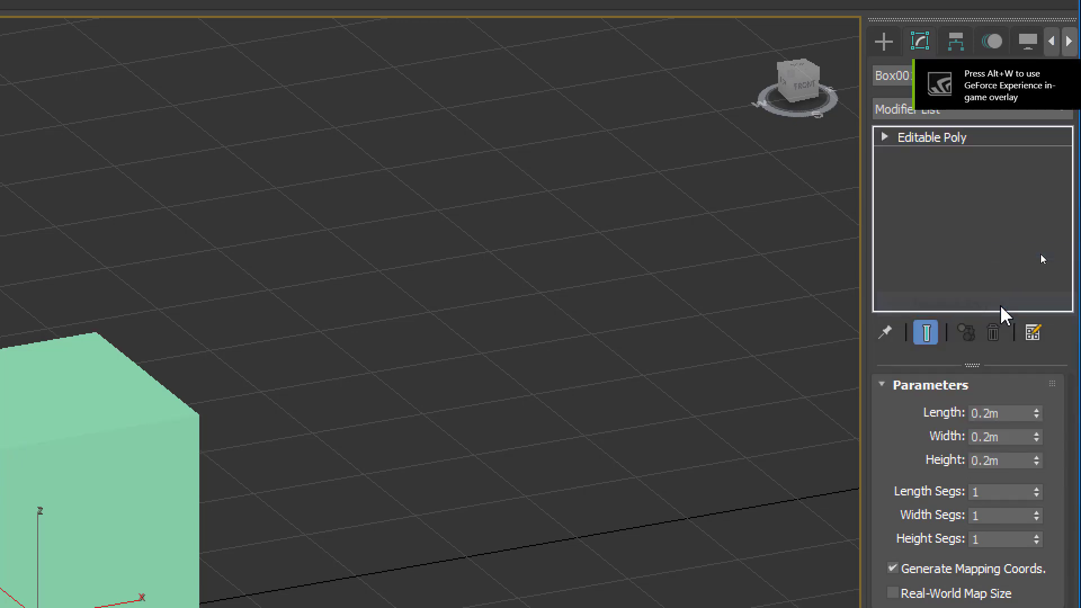
pyautogui.click(518, 318)
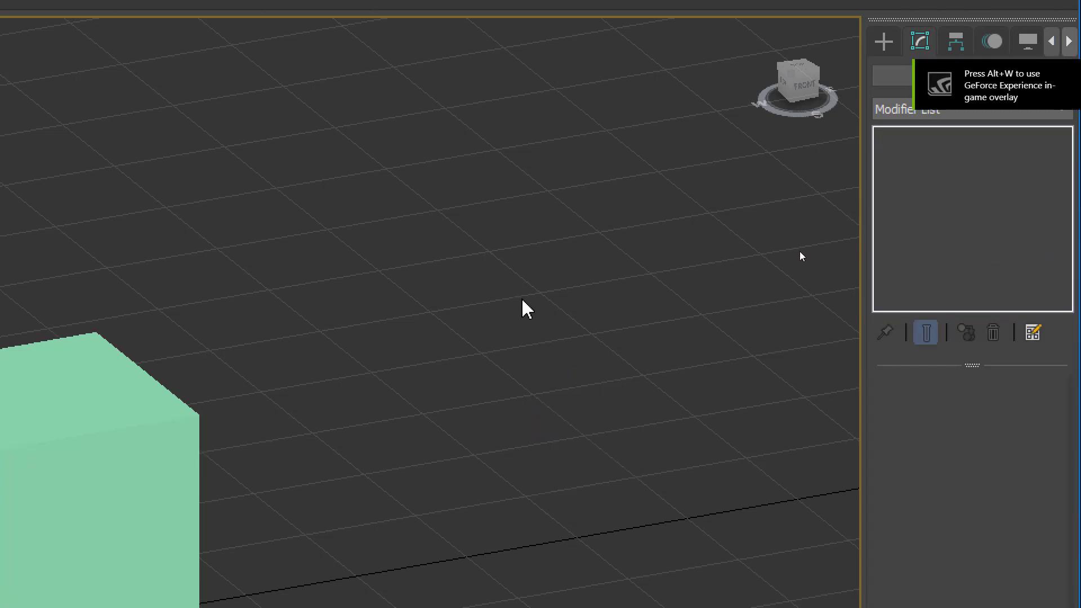
pyautogui.hotkey('ctrl', '4')
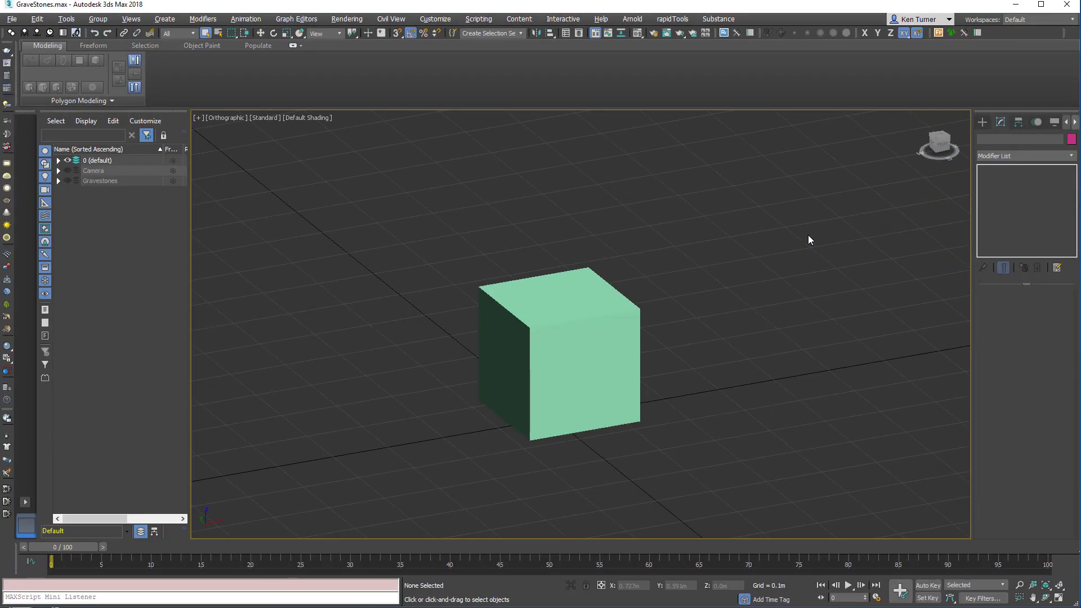
pyautogui.click(631, 331)
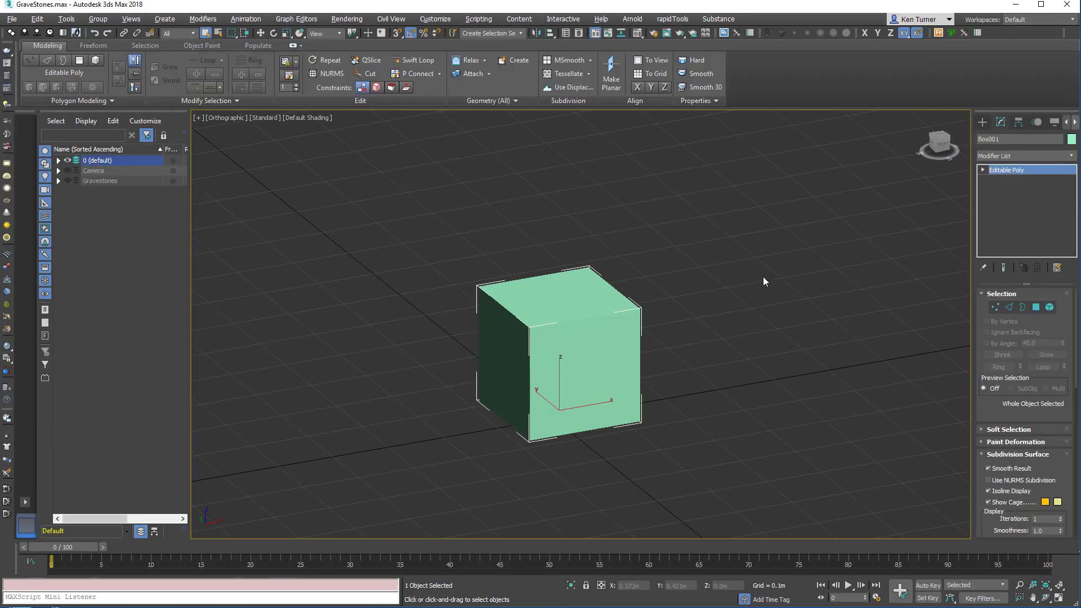
# Step: Expand the box's Editable Poly entry in the modifier stack to list its sub-object levels
pyautogui.keyDown('alt'); pyautogui.moveTo(770, 278); pyautogui.dragTo(816, 231, button='middle'); pyautogui.keyUp('alt')
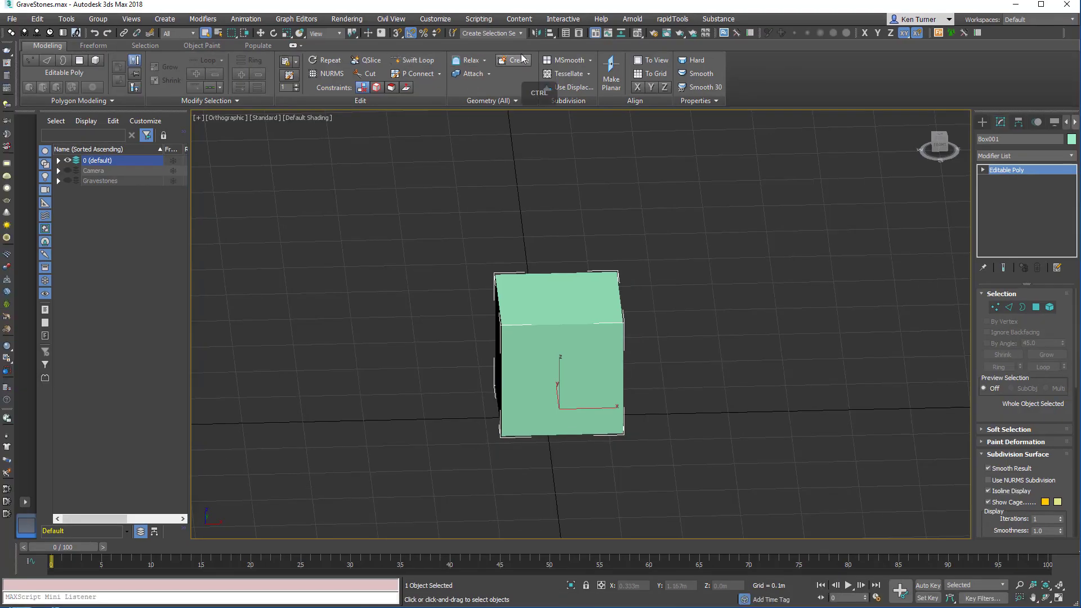
pyautogui.hotkey('ctrl', '2')
pyautogui.moveTo(760, 42)
pyautogui.mouseDown()
pyautogui.moveTo(100, 33)
pyautogui.moveTo(28, 89)
pyautogui.moveTo(33, 106)
pyautogui.moveTo(693, 110)
pyautogui.moveTo(749, 56)
pyautogui.mouseUp()
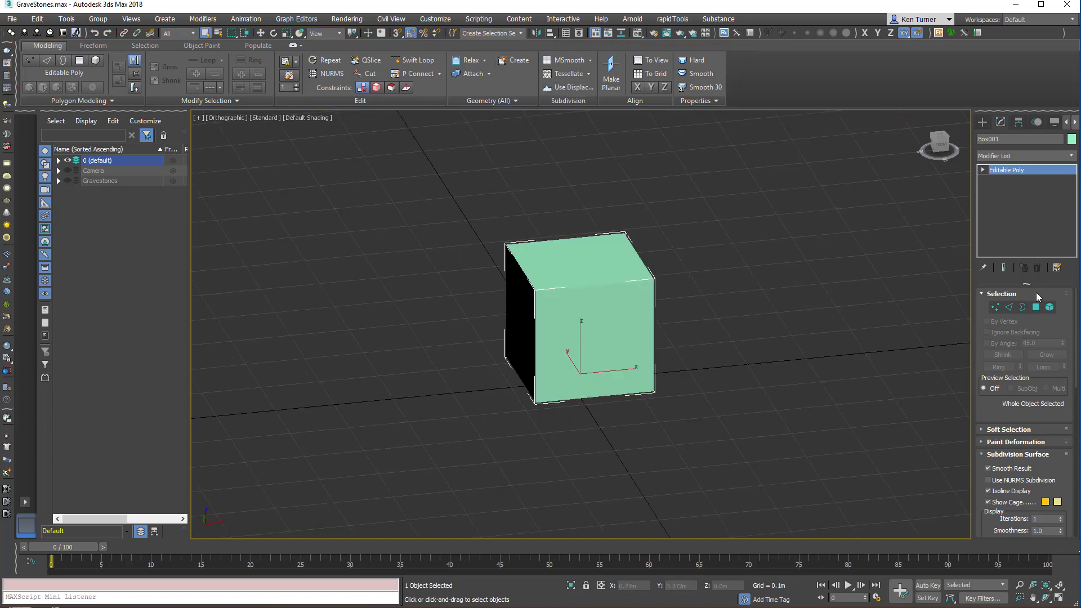
pyautogui.click(982, 170)
pyautogui.hotkey('ctrl', '2')
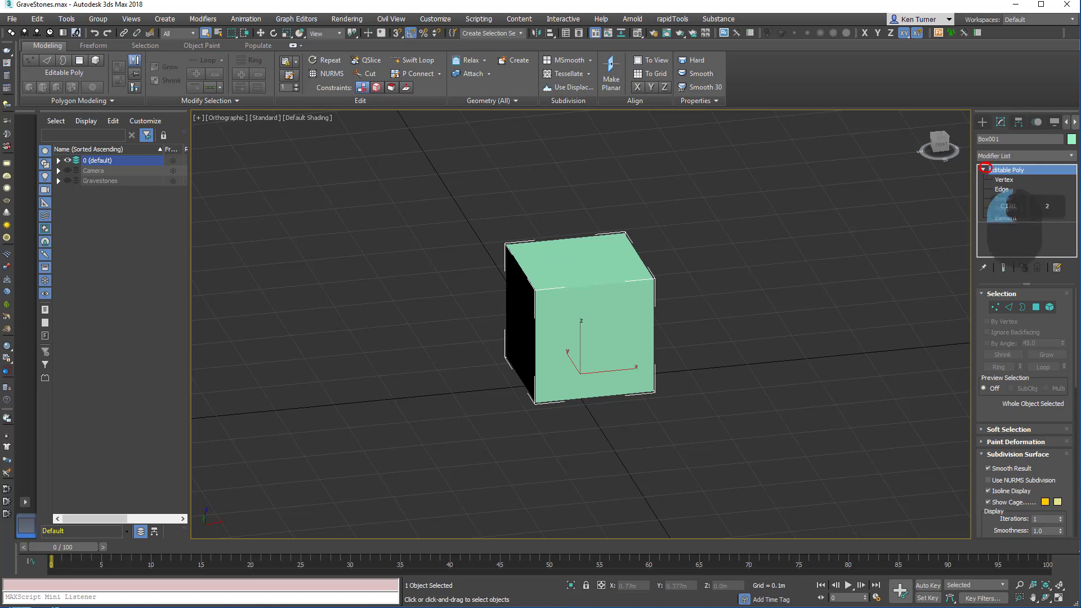
pyautogui.press('ctrl')
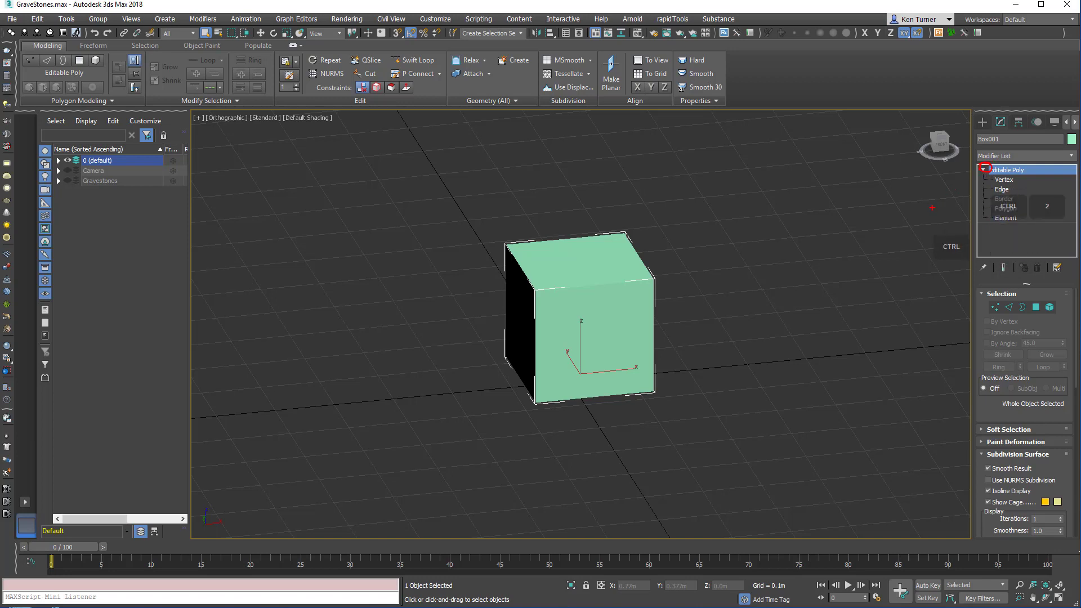
# Step: Look through the box's Vertex, Edge, Border, Polygon and Element sub-object levels one after another
pyautogui.click(1026, 179)
pyautogui.click(1016, 189)
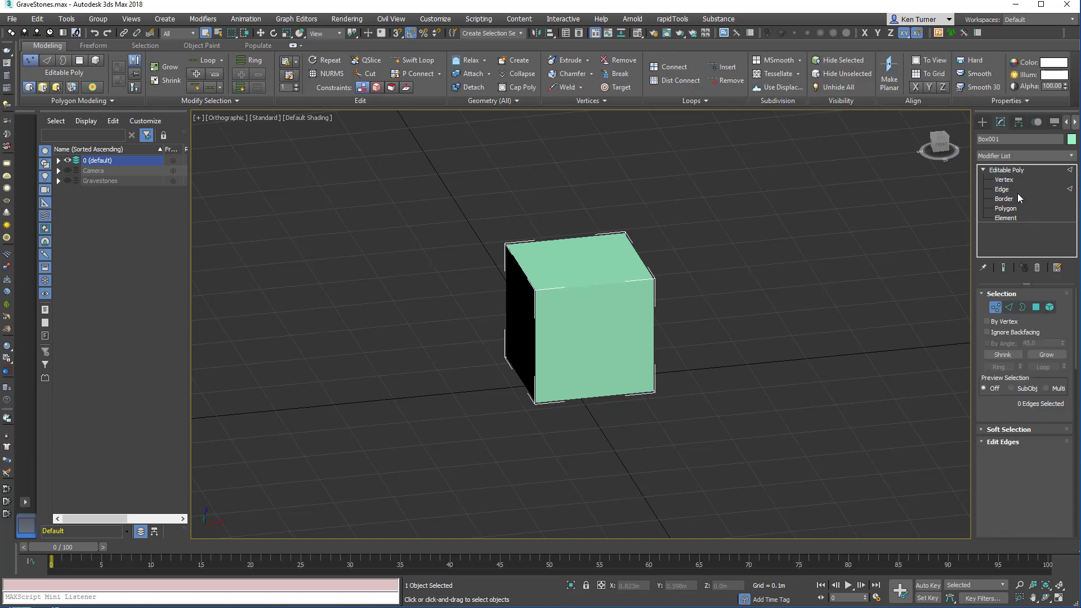
pyautogui.click(1021, 208)
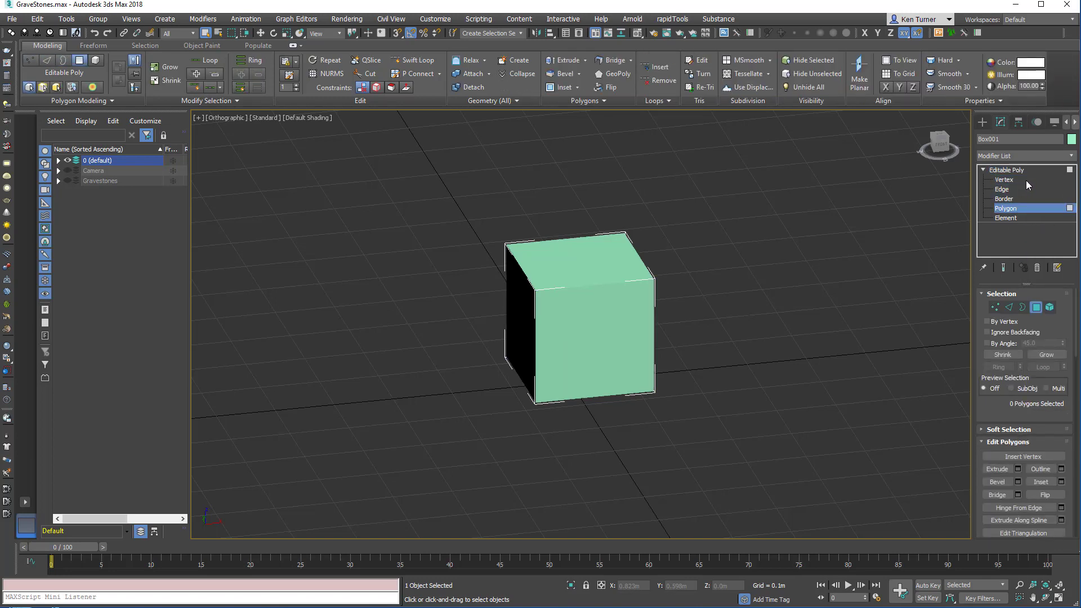
pyautogui.click(1025, 180)
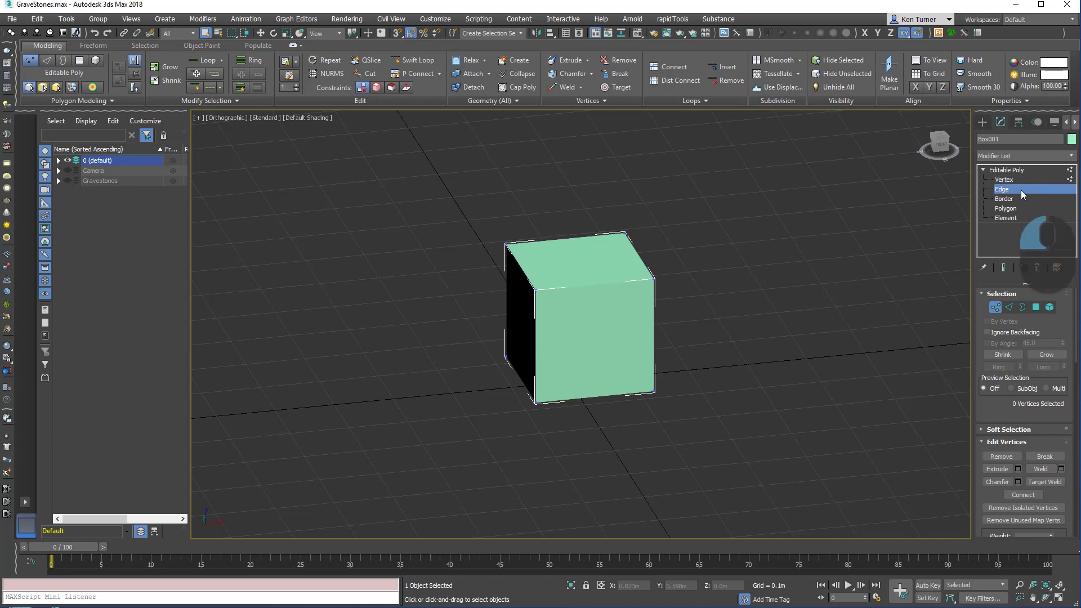
pyautogui.click(1022, 190)
pyautogui.click(1021, 199)
pyautogui.click(1021, 209)
pyautogui.click(1020, 218)
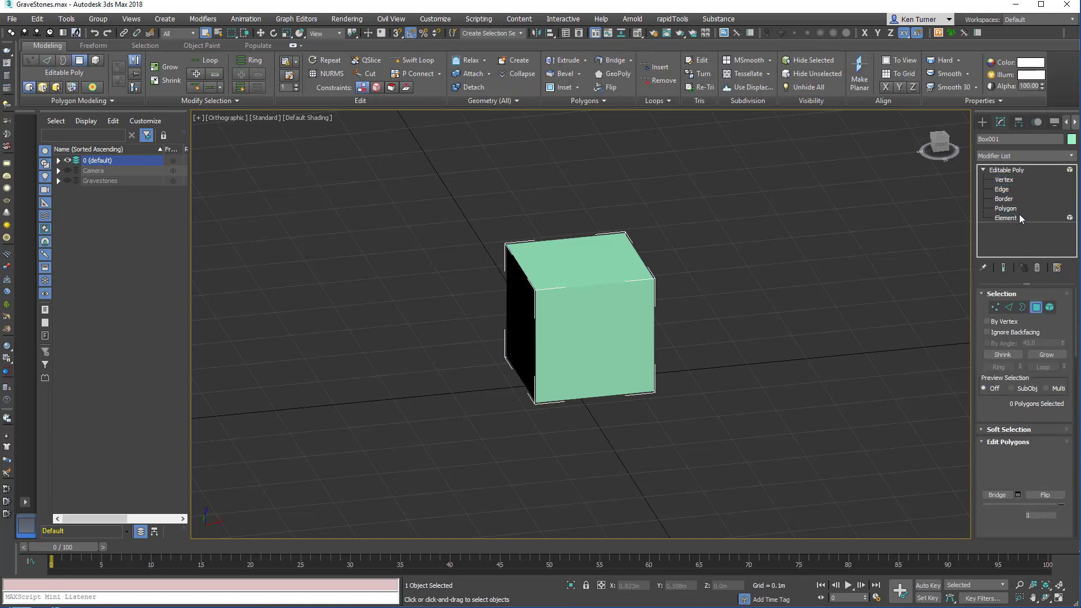
# Step: Switch to Vertex level and select the four vertices around the top of the box
pyautogui.click(1029, 180)
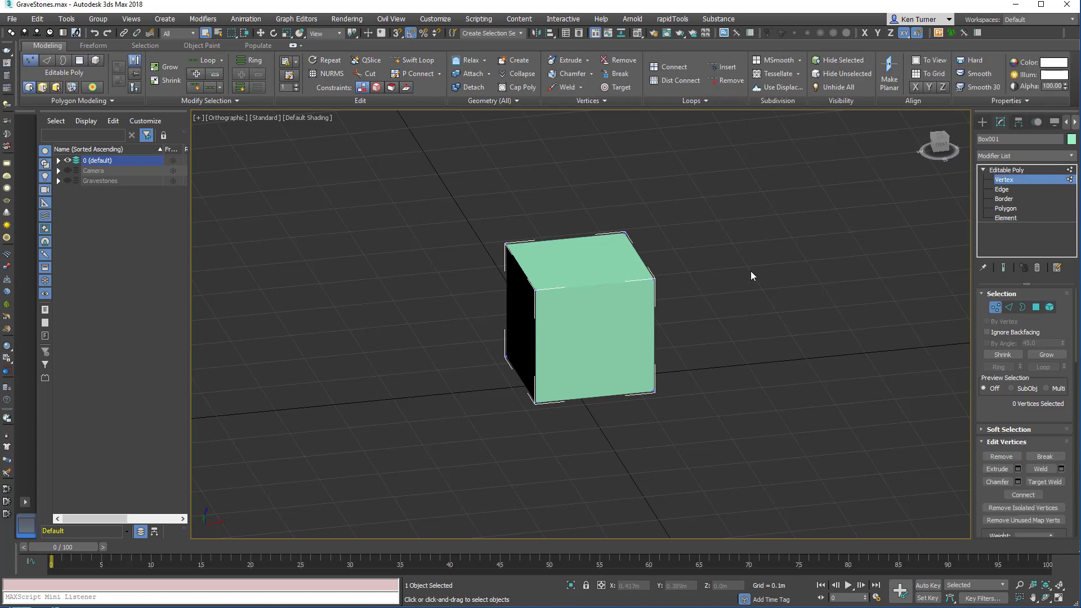
pyautogui.keyDown('alt'); pyautogui.moveTo(751, 275); pyautogui.dragTo(744, 245, button='middle'); pyautogui.keyUp('alt')
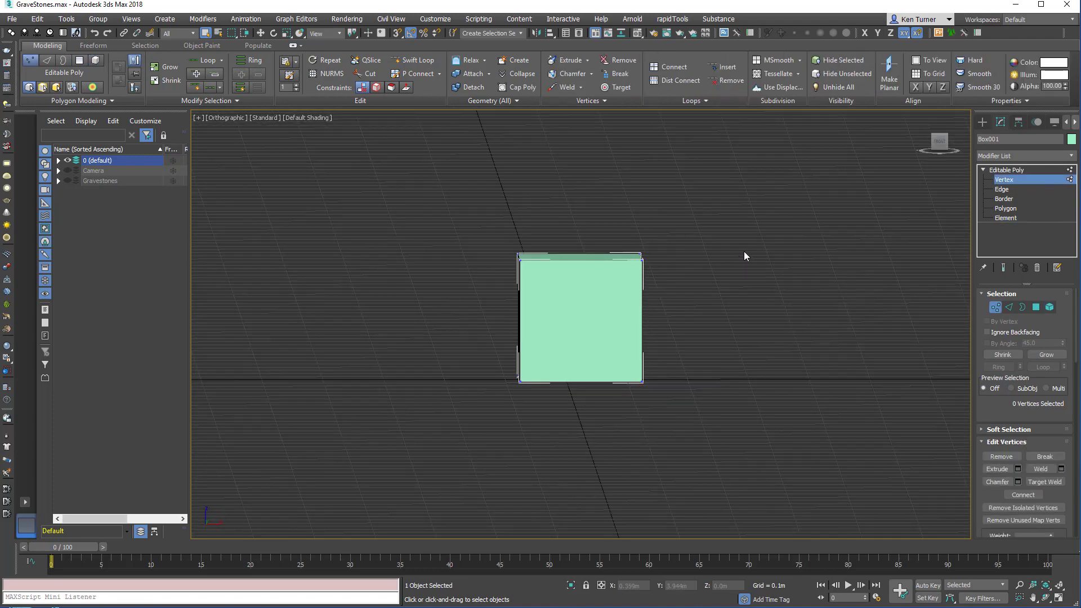
pyautogui.moveTo(392, 187); pyautogui.dragTo(737, 282)
pyautogui.moveTo(724, 258)
pyautogui.keyDown('alt'); pyautogui.mouseDown(button='middle')
pyautogui.moveTo(732, 277)
pyautogui.moveTo(687, 255)
pyautogui.moveTo(712, 241)
pyautogui.mouseUp(button='middle'); pyautogui.keyUp('alt')
pyautogui.moveTo(722, 240); pyautogui.dragTo(803, 249, button='middle')
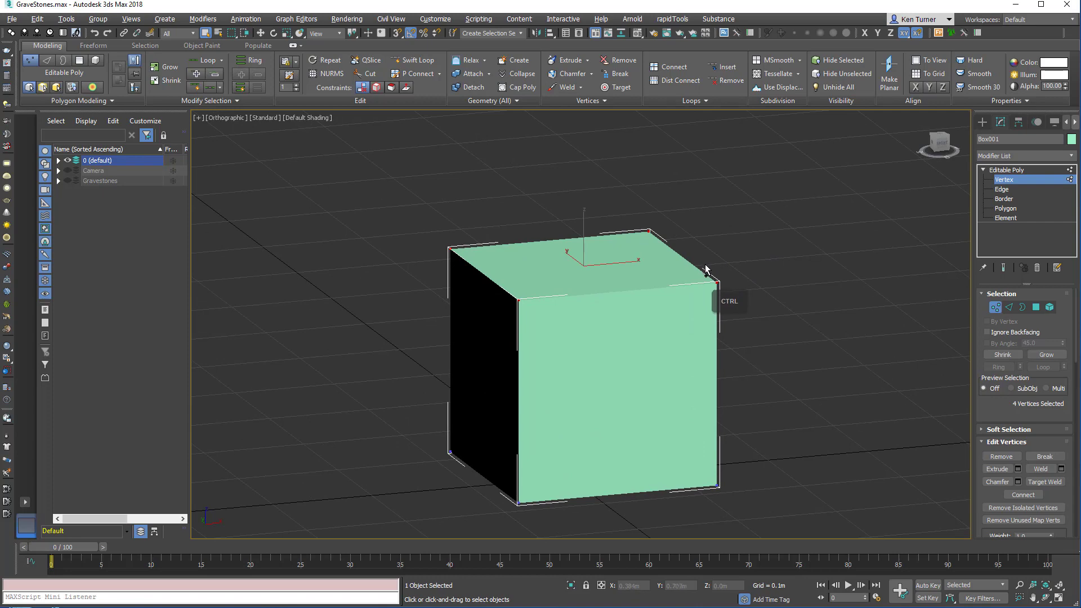
pyautogui.hotkey('ctrl', '1')
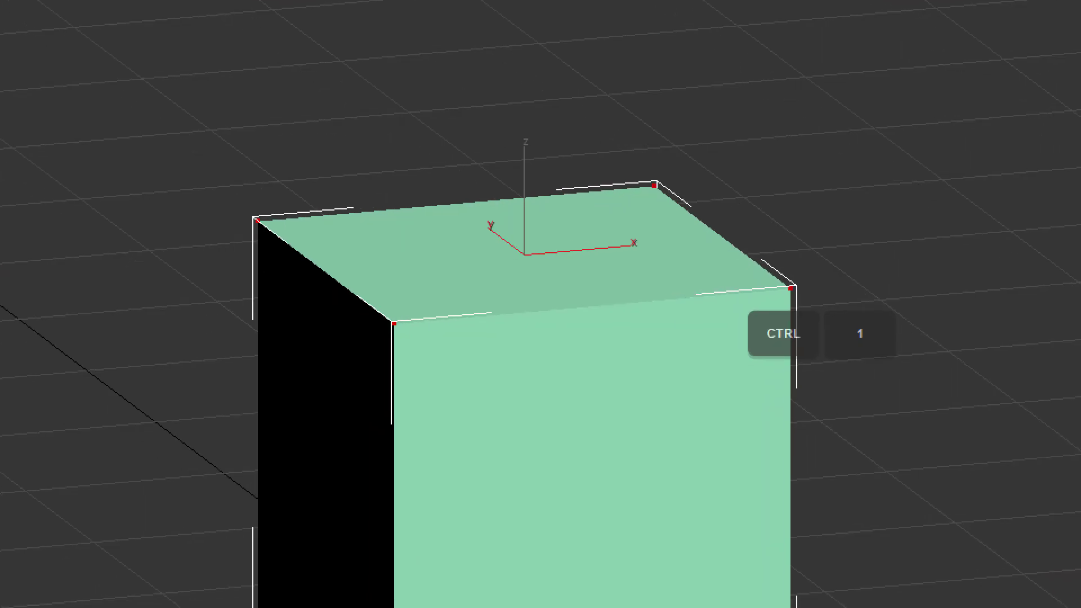
pyautogui.moveTo(442, 290)
pyautogui.mouseDown()
pyautogui.moveTo(397, 290)
pyautogui.moveTo(439, 351)
pyautogui.moveTo(401, 285)
pyautogui.mouseUp()
pyautogui.moveTo(844, 250); pyautogui.dragTo(795, 245)
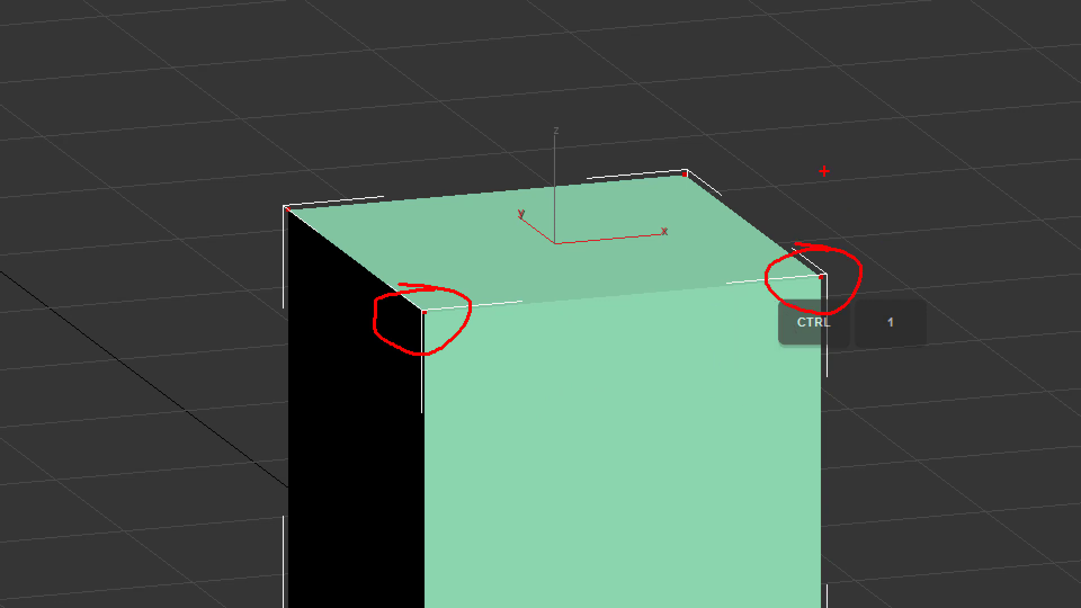
pyautogui.moveTo(664, 147)
pyautogui.mouseDown()
pyautogui.moveTo(647, 157)
pyautogui.moveTo(667, 149)
pyautogui.mouseUp()
pyautogui.keyDown('ctrl'); pyautogui.click(286, 209); pyautogui.keyUp('ctrl')
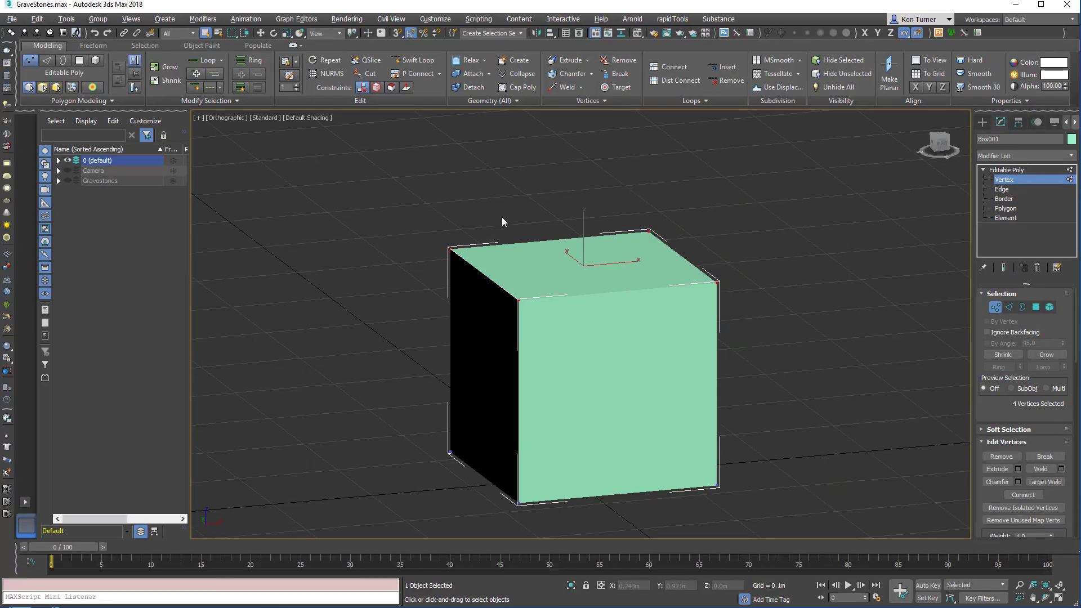
pyautogui.moveTo(607, 199); pyautogui.dragTo(562, 195, button='middle')
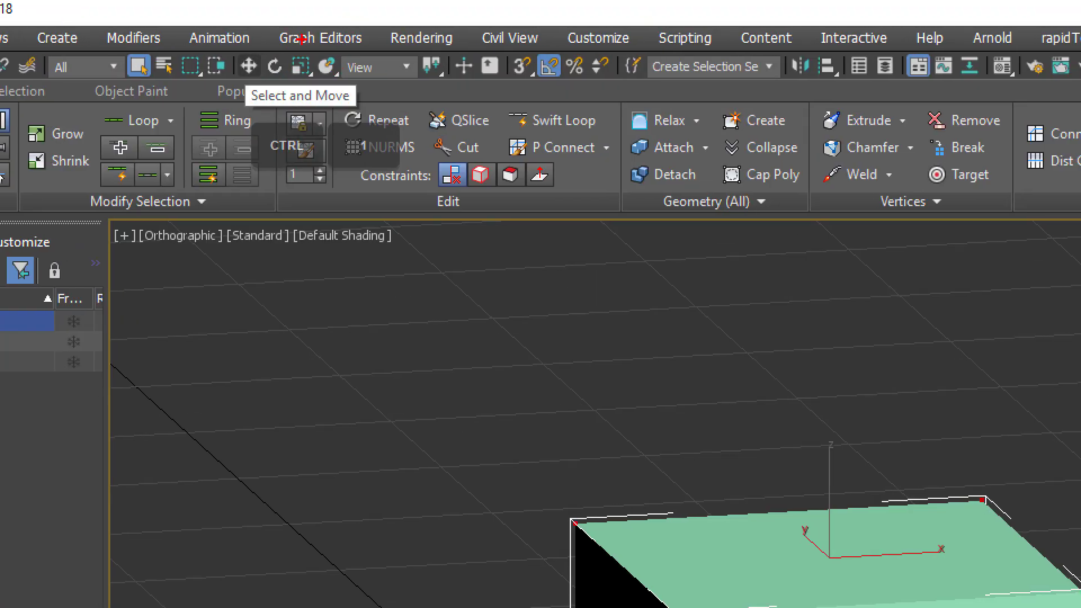
pyautogui.moveTo(302, 39)
pyautogui.mouseDown()
pyautogui.moveTo(233, 43)
pyautogui.moveTo(237, 97)
pyautogui.moveTo(328, 85)
pyautogui.moveTo(309, 41)
pyautogui.mouseUp()
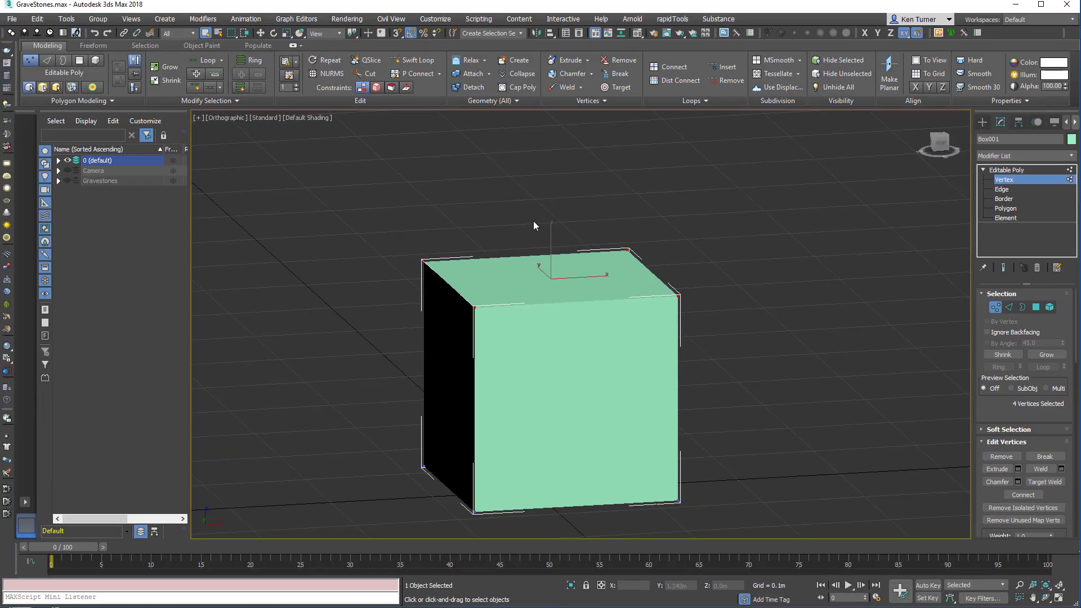
pyautogui.keyDown('alt'); pyautogui.moveTo(532, 221); pyautogui.dragTo(532, 208, button='middle'); pyautogui.keyUp('alt')
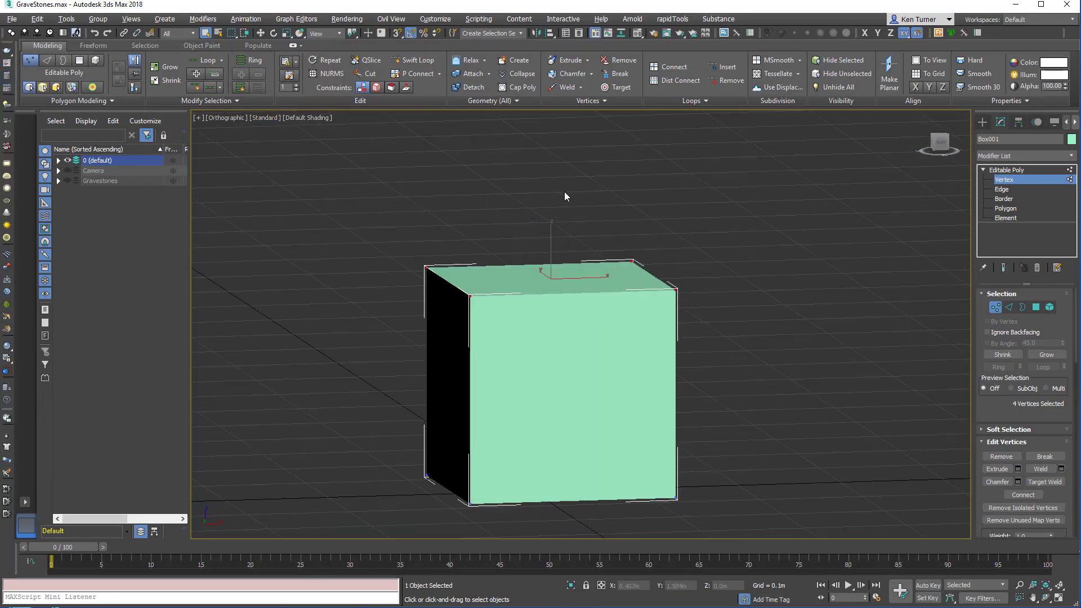
pyautogui.keyDown('ctrl'); pyautogui.keyDown('alt'); pyautogui.moveTo(628, 161); pyautogui.dragTo(584, 217, button='middle'); pyautogui.keyUp('alt'); pyautogui.keyUp('ctrl')
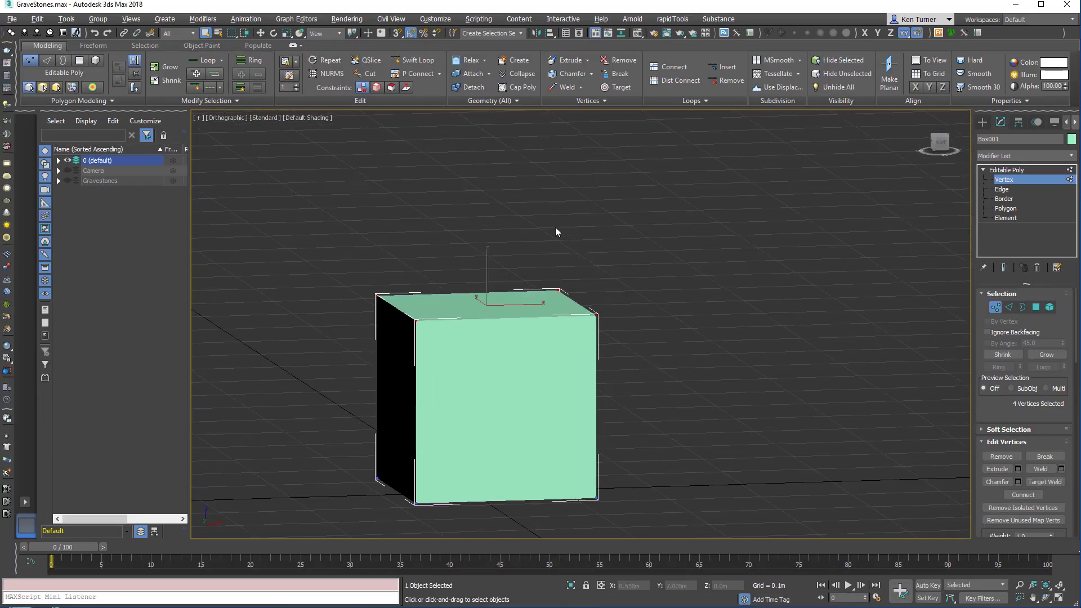
# Step: Move the box's four top vertices straight up along Z to a height of about 0.854 m, forming a tall pillar
pyautogui.click(262, 32)
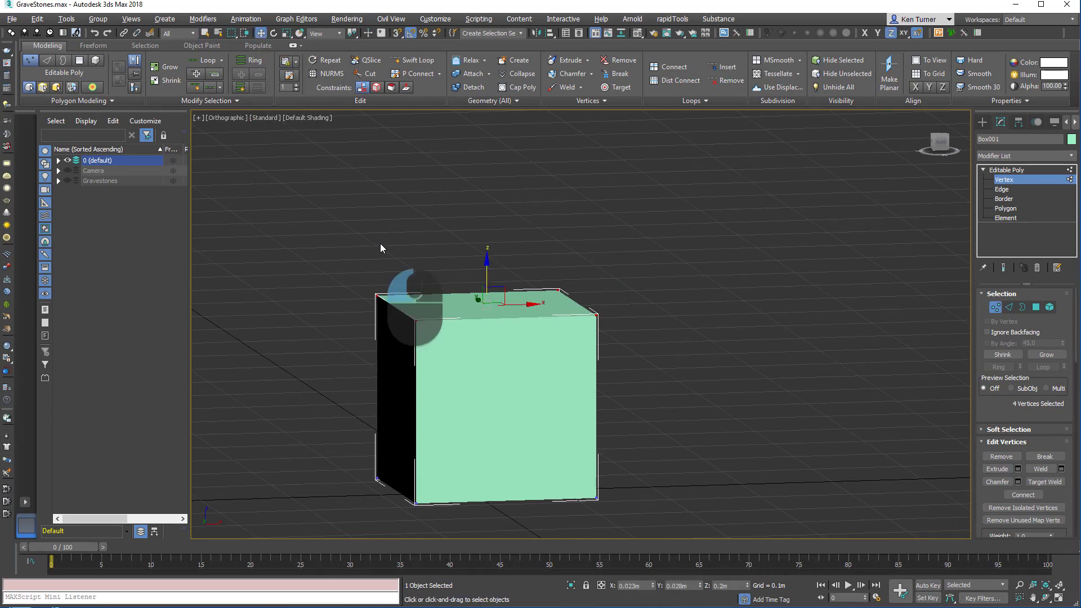
pyautogui.moveTo(341, 244); pyautogui.dragTo(616, 338)
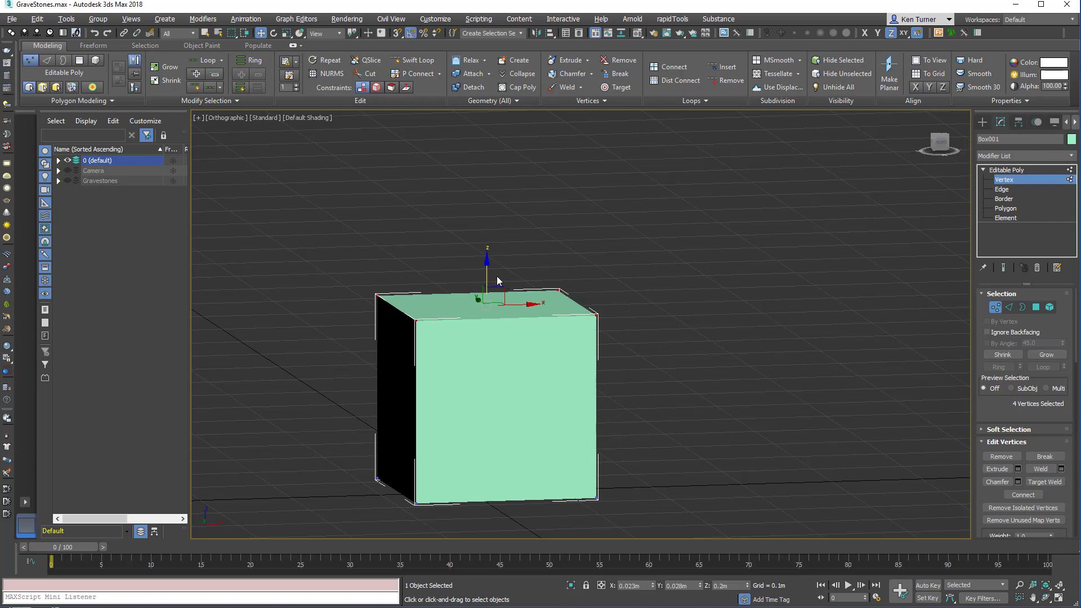
pyautogui.moveTo(485, 277); pyautogui.dragTo(490, 303)
pyautogui.keyDown('ctrl'); pyautogui.keyDown('alt'); pyautogui.moveTo(683, 210); pyautogui.dragTo(642, 323, button='middle'); pyautogui.keyUp('alt'); pyautogui.keyUp('ctrl')
pyautogui.moveTo(546, 340); pyautogui.dragTo(562, 171)
pyautogui.keyDown('alt'); pyautogui.moveTo(686, 226); pyautogui.dragTo(593, 232, button='middle'); pyautogui.keyUp('alt')
pyautogui.moveTo(575, 227); pyautogui.dragTo(587, 185)
pyautogui.moveTo(637, 178); pyautogui.dragTo(660, 246, button='middle')
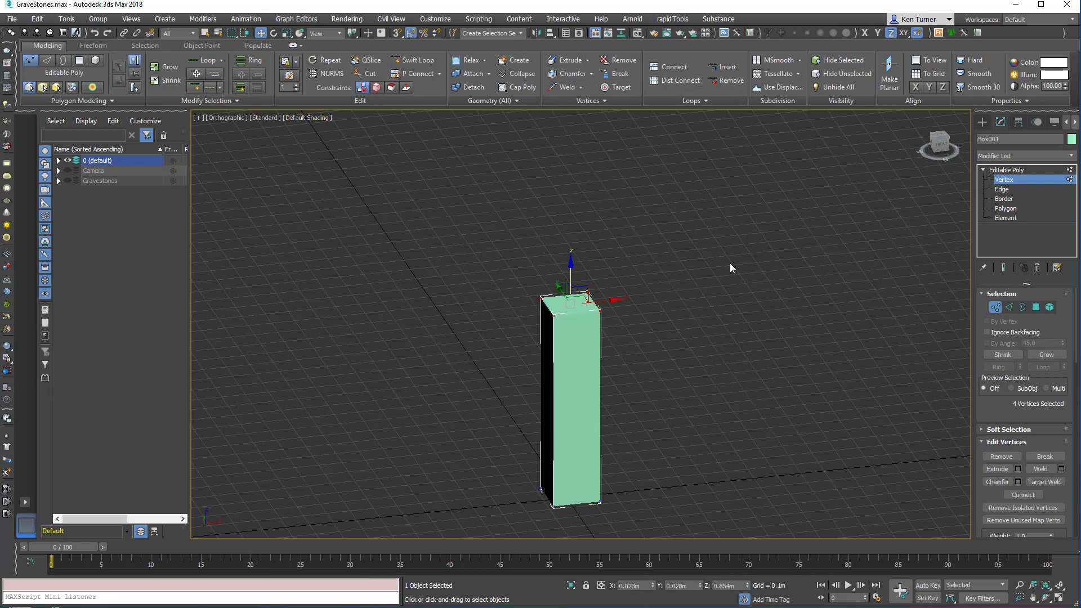
# Step: Switch to Polygon level and select the pillar's tall front face
pyautogui.click(1037, 308)
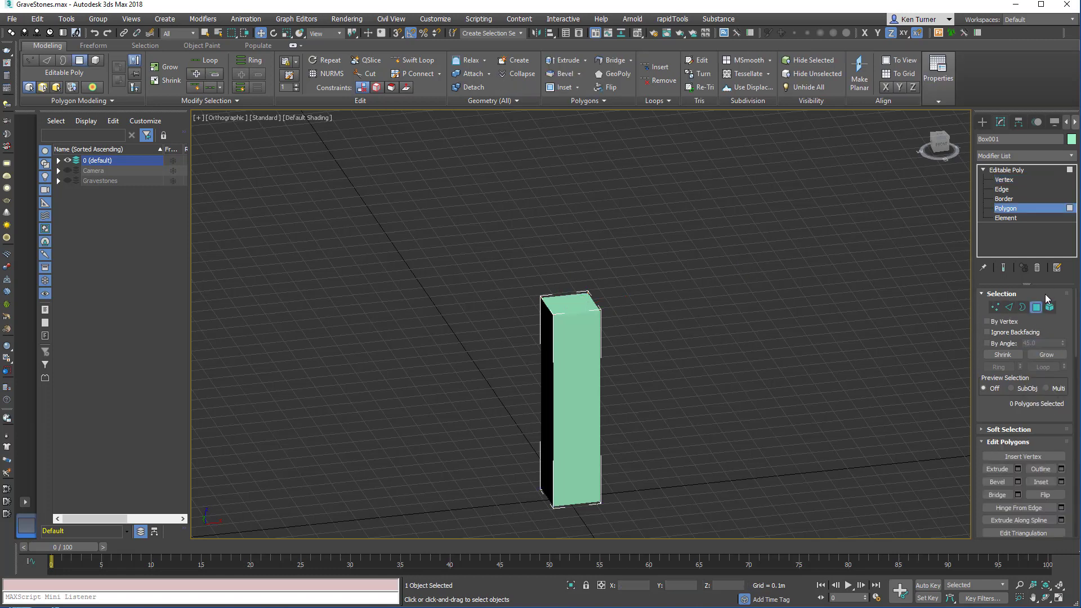
pyautogui.click(579, 303)
pyautogui.click(584, 358)
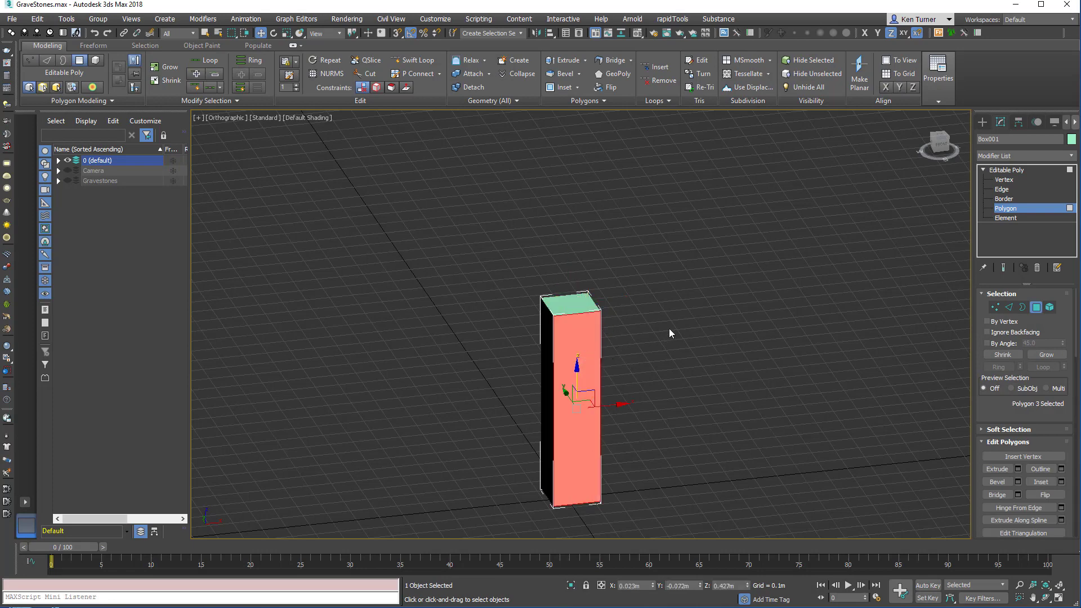
pyautogui.moveTo(669, 329)
pyautogui.keyDown('alt'); pyautogui.mouseDown(button='middle')
pyautogui.moveTo(636, 331)
pyautogui.moveTo(673, 327)
pyautogui.mouseUp(button='middle'); pyautogui.keyUp('alt')
pyautogui.click(601, 294)
pyautogui.click(577, 335)
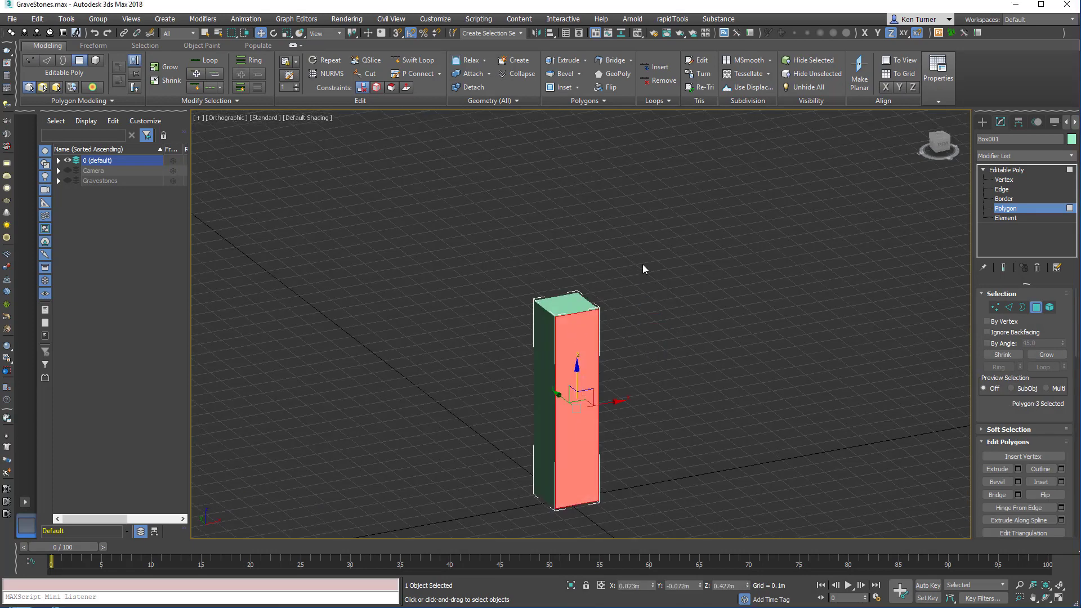
# Step: Turn off shading for selected faces so the pillar's selected front polygon is marked only by its outline
pyautogui.click(648, 311)
pyautogui.click(587, 341)
pyautogui.press('F2')
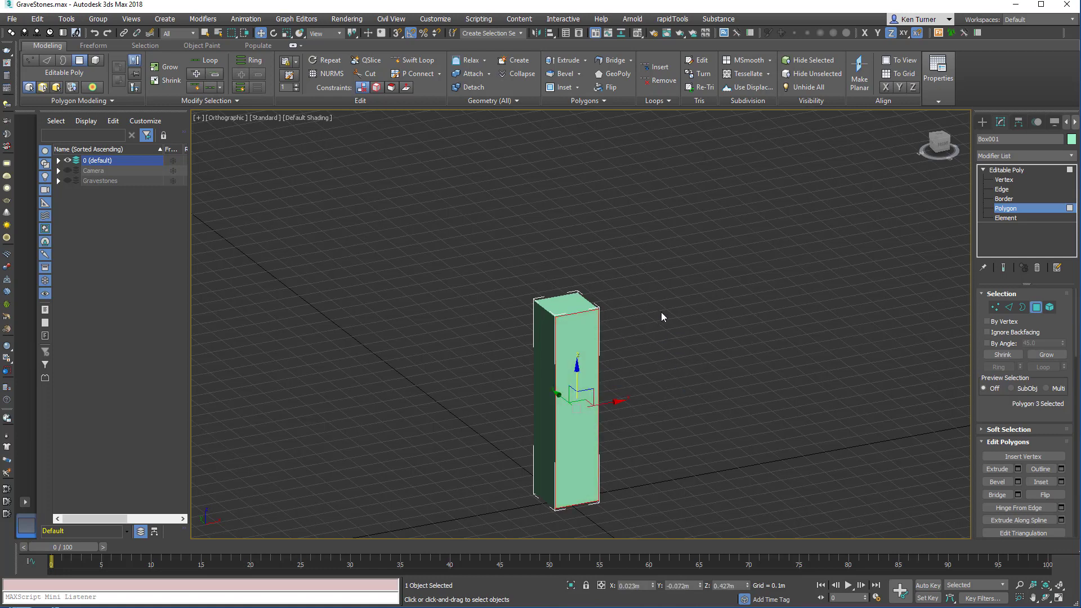
pyautogui.click(647, 319)
pyautogui.click(578, 340)
pyautogui.scroll(4, 644, 321)
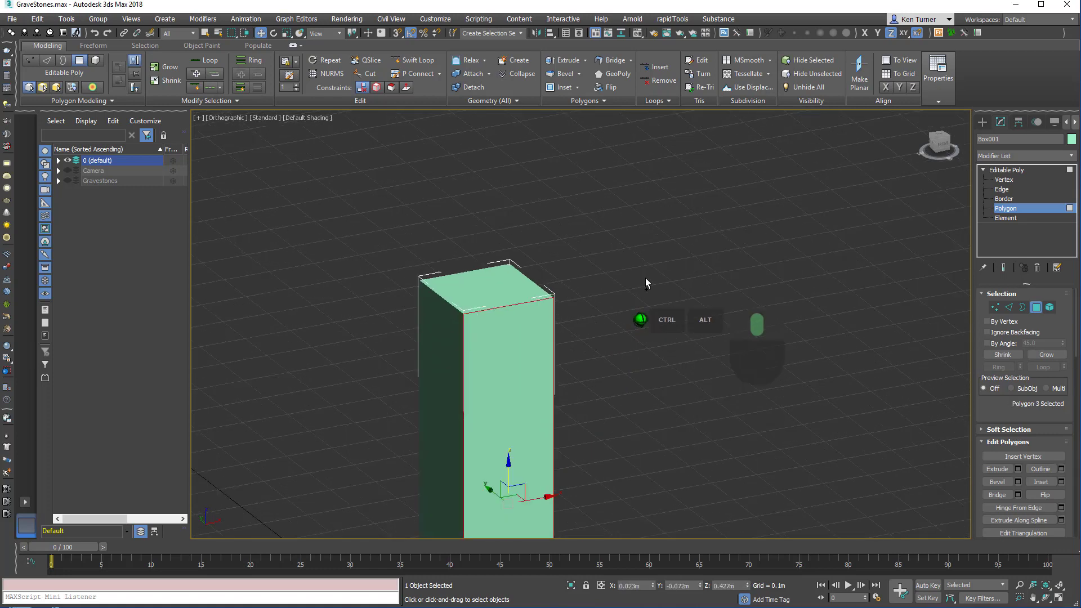
# Step: Select the polygon on top of the pillar
pyautogui.moveTo(579, 333); pyautogui.dragTo(549, 197, button='middle')
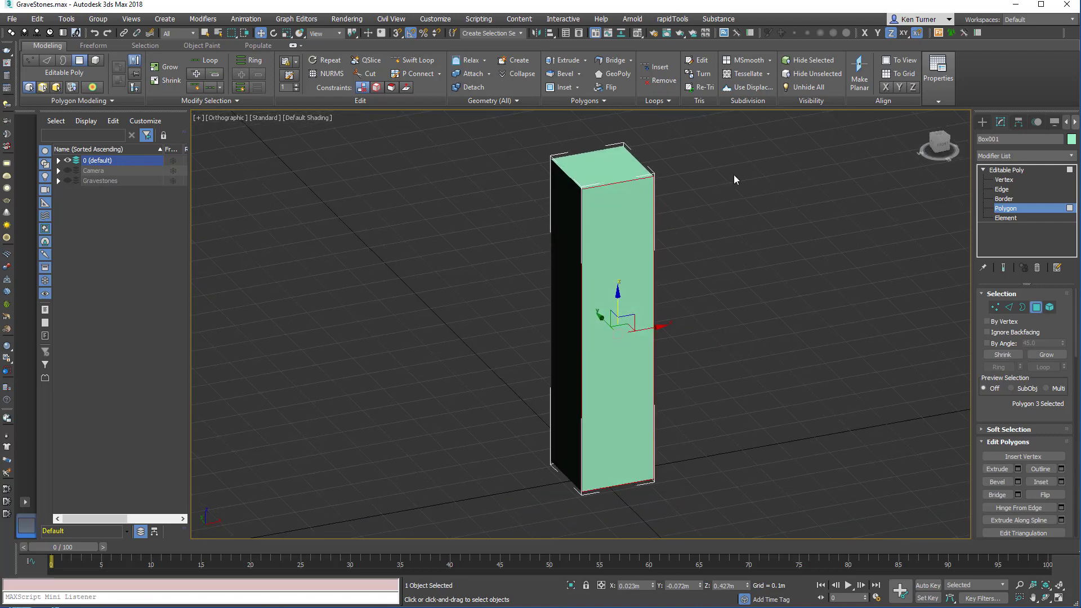
pyautogui.moveTo(734, 179); pyautogui.dragTo(643, 222, button='middle')
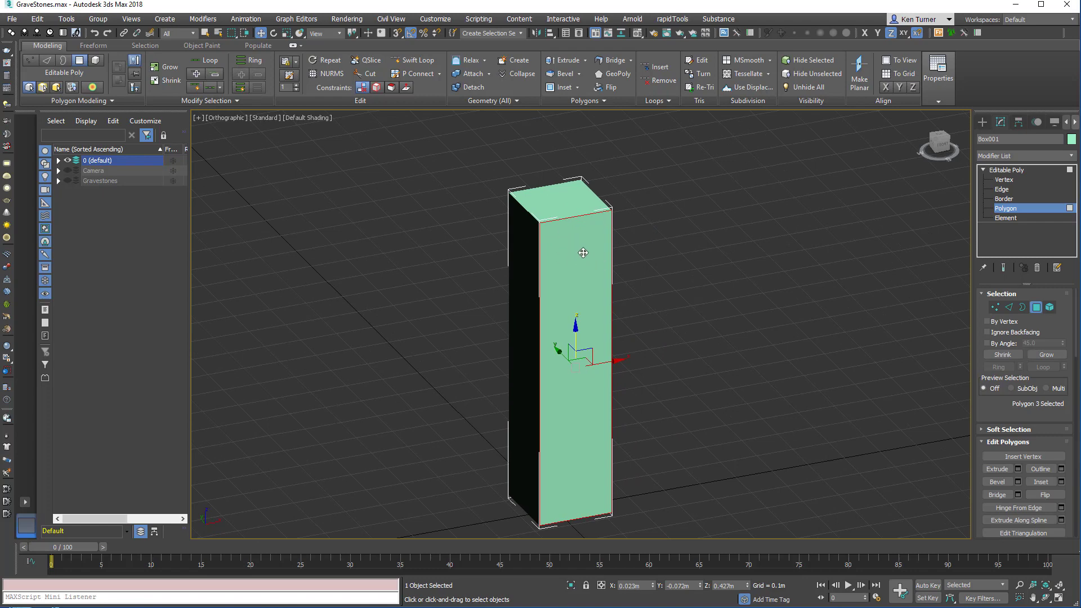
pyautogui.click(574, 207)
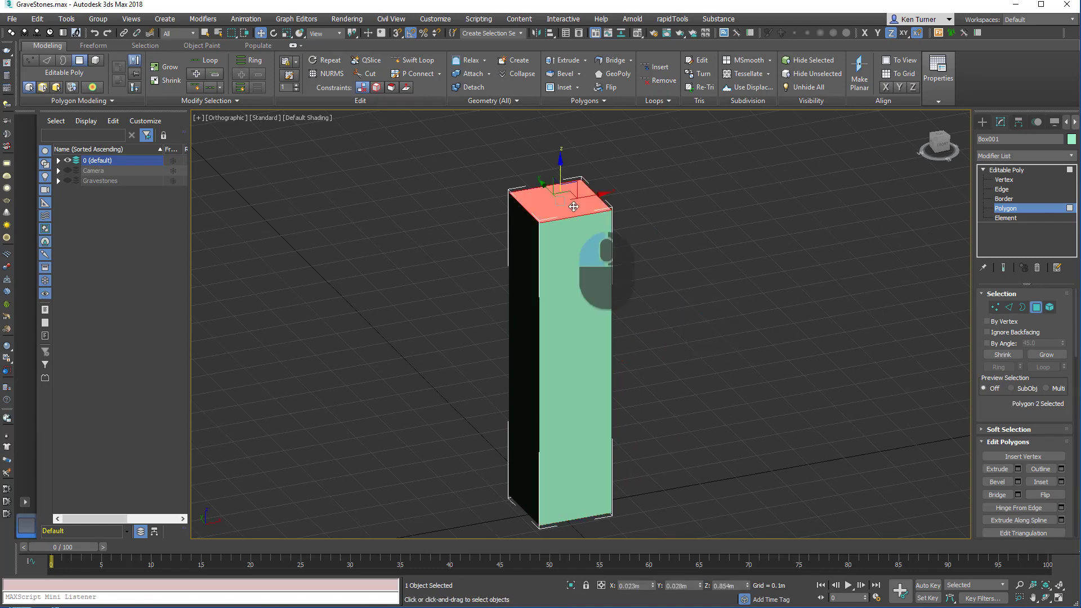
# Step: Extrude the selected top polygon of the pillar upward to add a new segment
pyautogui.keyDown('alt'); pyautogui.moveTo(647, 239); pyautogui.dragTo(583, 238, button='middle'); pyautogui.keyUp('alt')
pyautogui.click(568, 288)
pyautogui.click(569, 273)
pyautogui.click(556, 270)
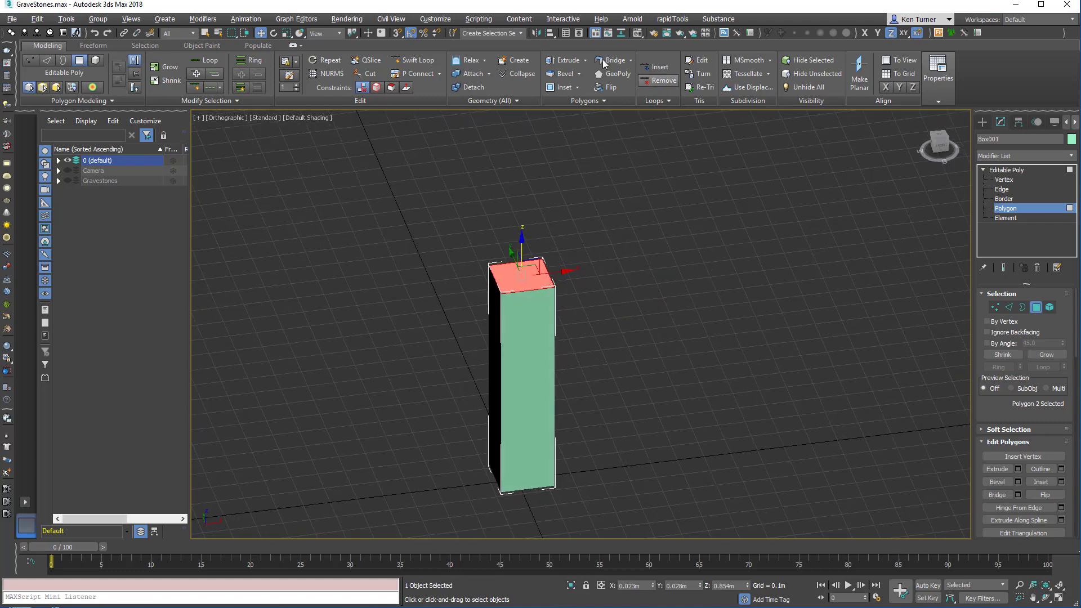
pyautogui.click(567, 60)
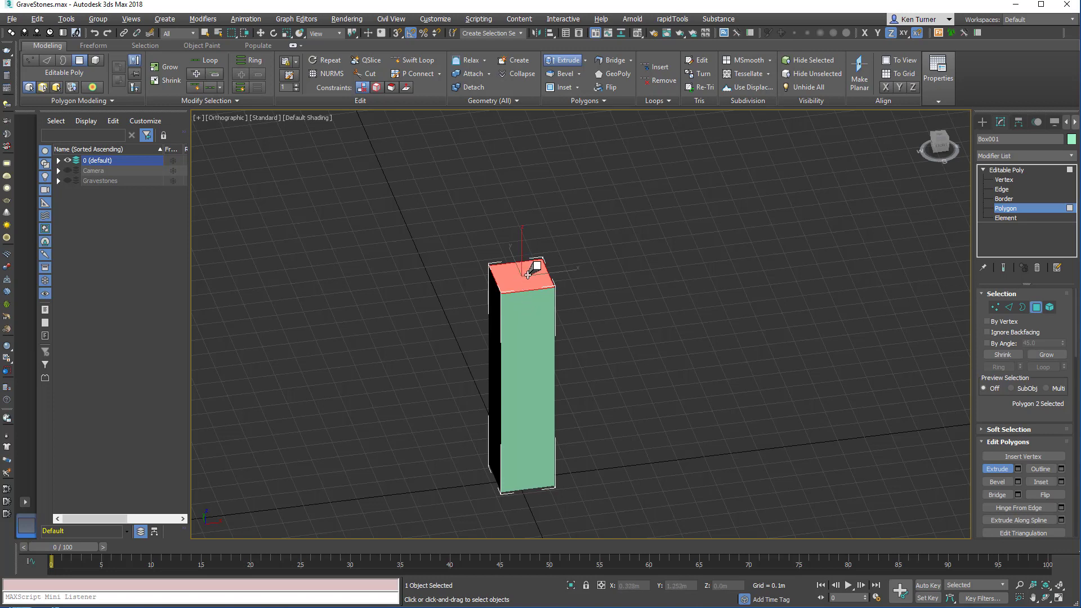
pyautogui.moveTo(522, 273); pyautogui.dragTo(535, 207)
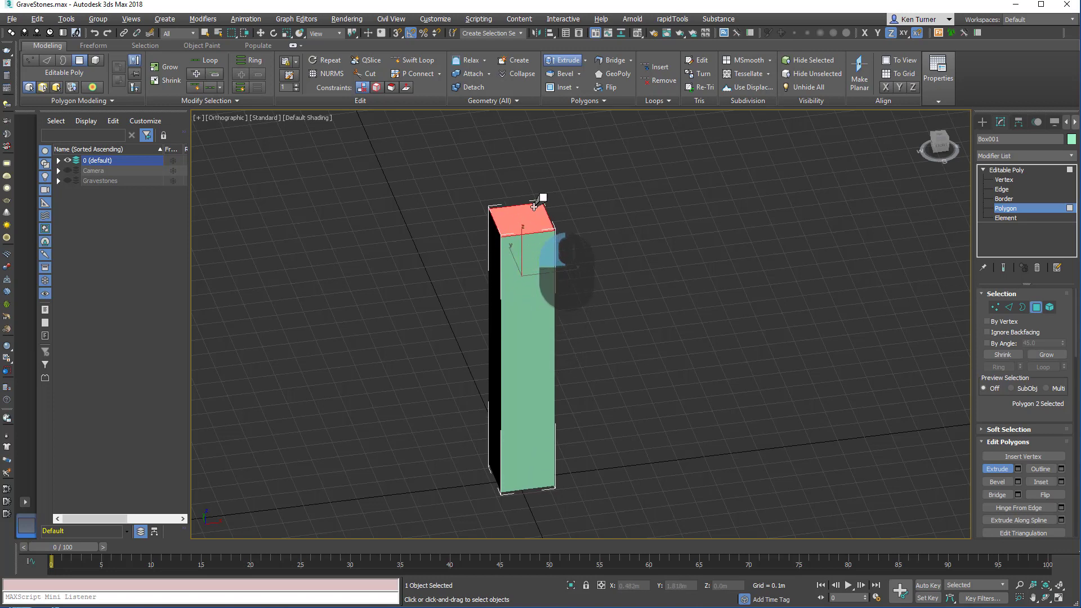
# Step: Turn on edged faces display and extrude the pillar's top polygon upward a second time
pyautogui.keyDown('alt'); pyautogui.moveTo(614, 215); pyautogui.dragTo(606, 238, button='middle'); pyautogui.keyUp('alt')
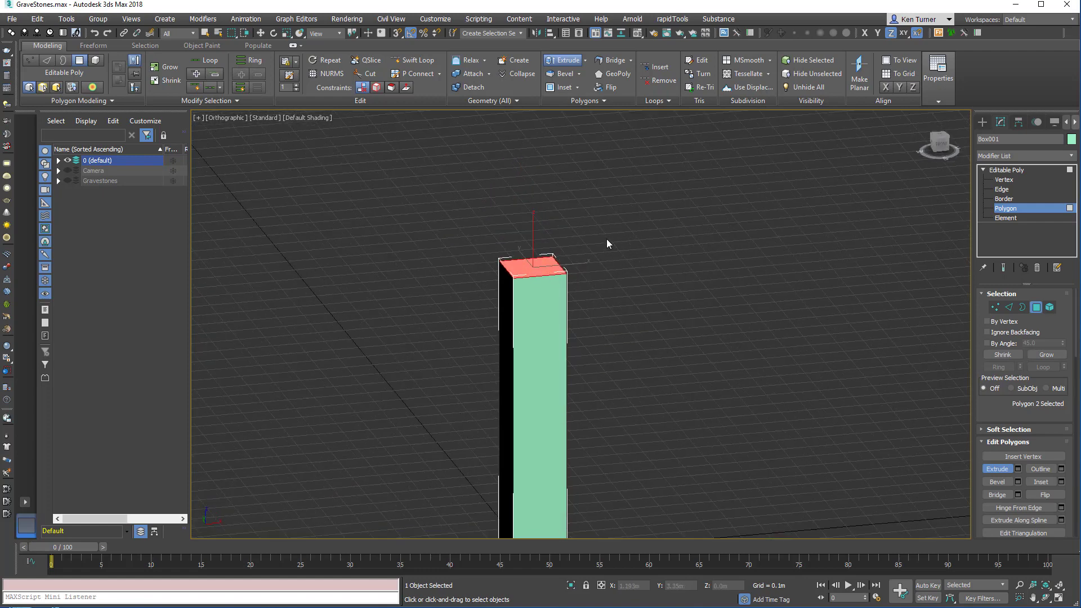
pyautogui.press('F4')
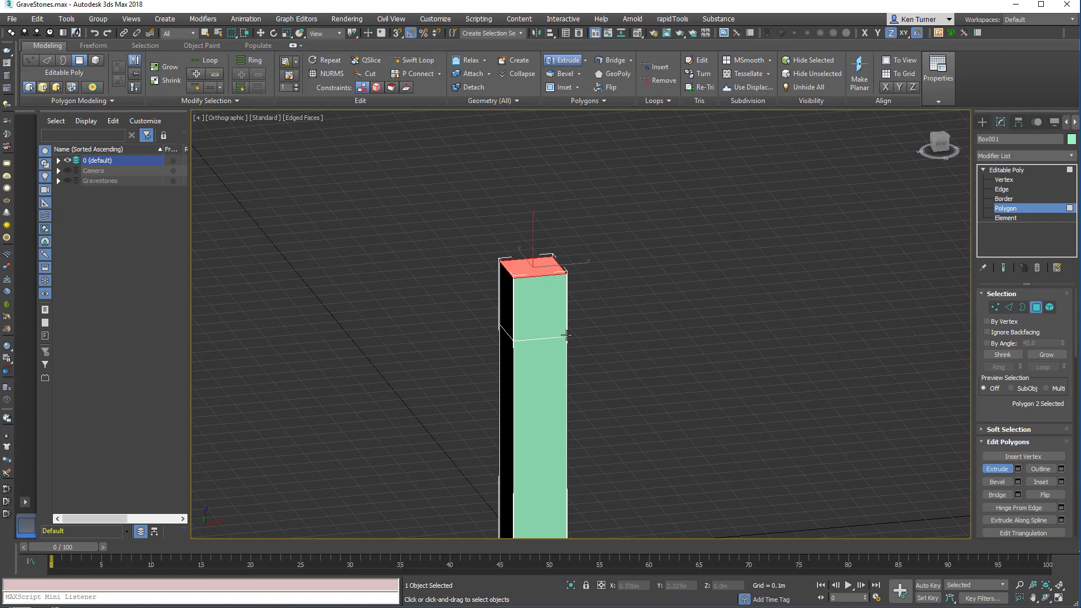
pyautogui.keyDown('alt'); pyautogui.moveTo(553, 310); pyautogui.dragTo(558, 363, button='middle'); pyautogui.keyUp('alt')
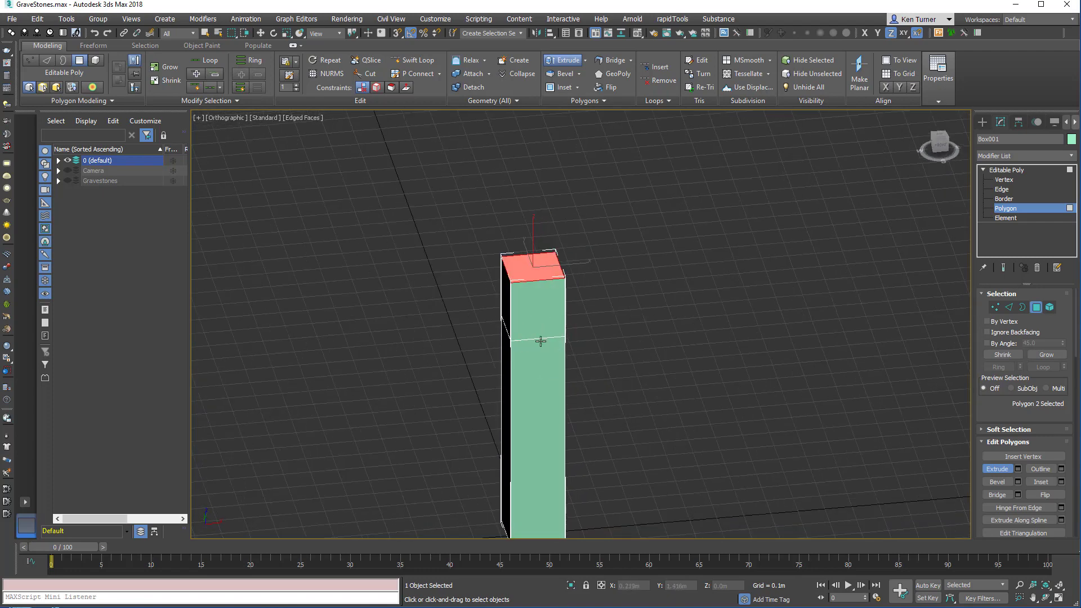
pyautogui.moveTo(536, 262); pyautogui.dragTo(560, 163)
pyautogui.keyDown('alt'); pyautogui.moveTo(584, 222); pyautogui.dragTo(554, 242, button='middle'); pyautogui.keyUp('alt')
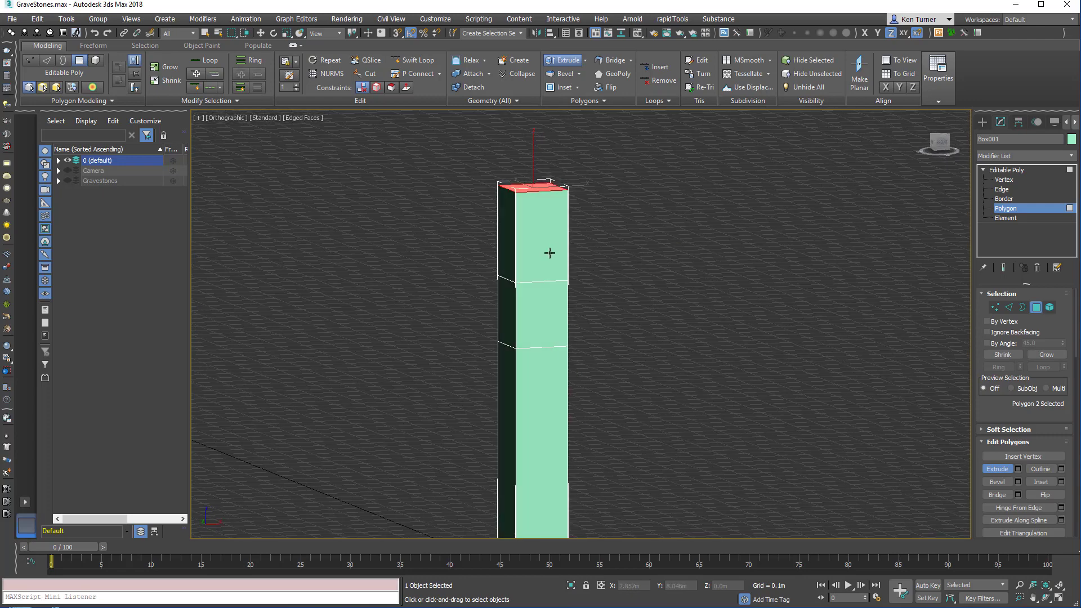
pyautogui.rightClick(554, 250)
# Step: Try selecting the front polygon of each pillar segment and the four sides of the lowest segment, ending with nothing selected
pyautogui.click(554, 250)
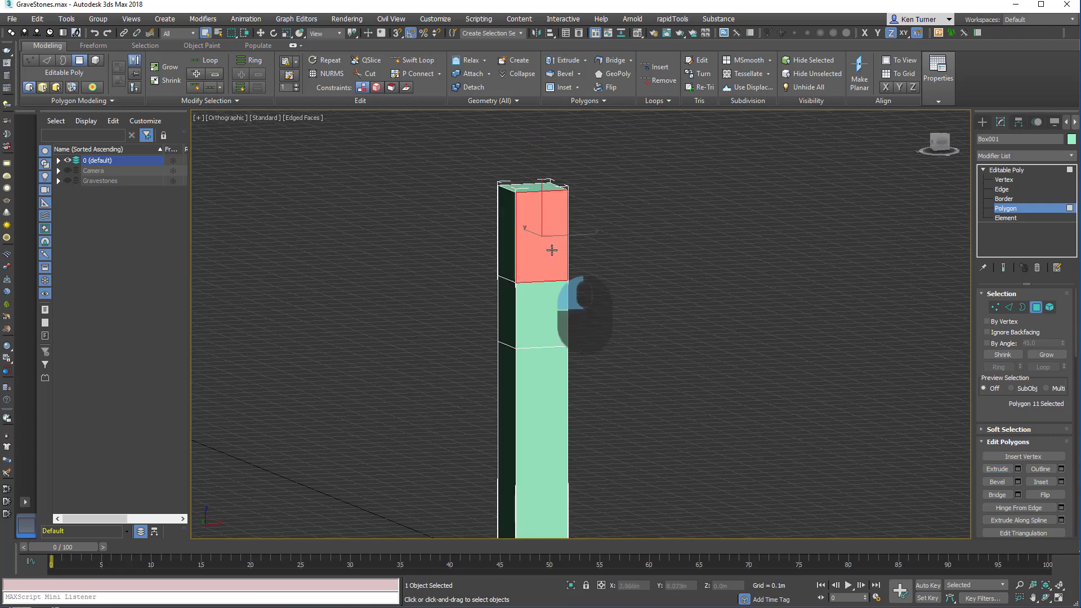
pyautogui.click(545, 308)
pyautogui.click(541, 383)
pyautogui.keyDown('alt'); pyautogui.moveTo(540, 383); pyautogui.dragTo(488, 314, button='middle'); pyautogui.keyUp('alt')
pyautogui.moveTo(451, 333); pyautogui.dragTo(635, 371)
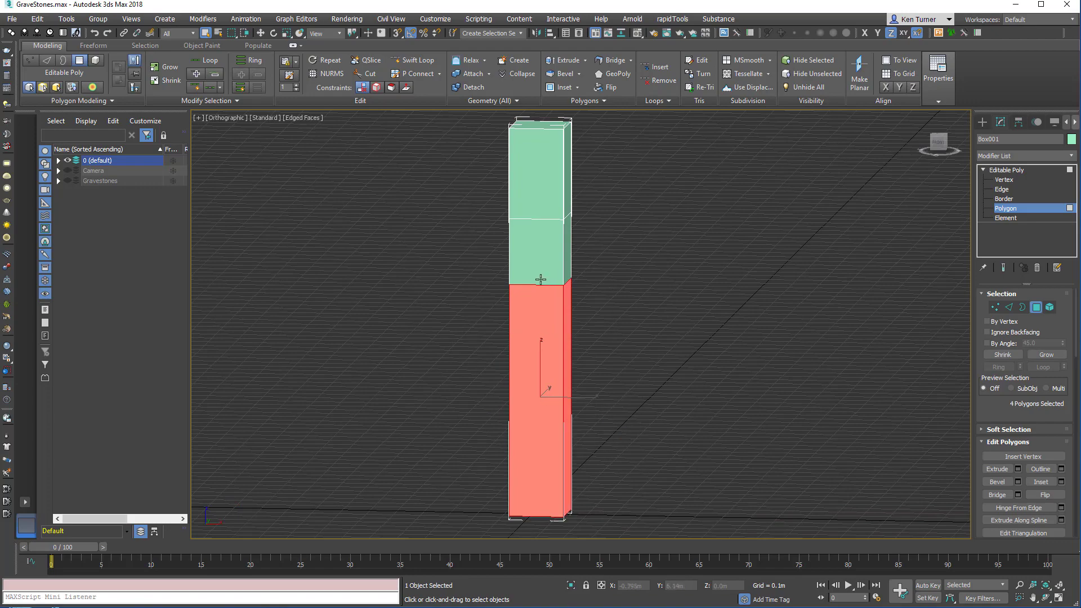
pyautogui.keyDown('alt'); pyautogui.moveTo(610, 254); pyautogui.dragTo(638, 232, button='middle'); pyautogui.keyUp('alt')
pyautogui.click(638, 232)
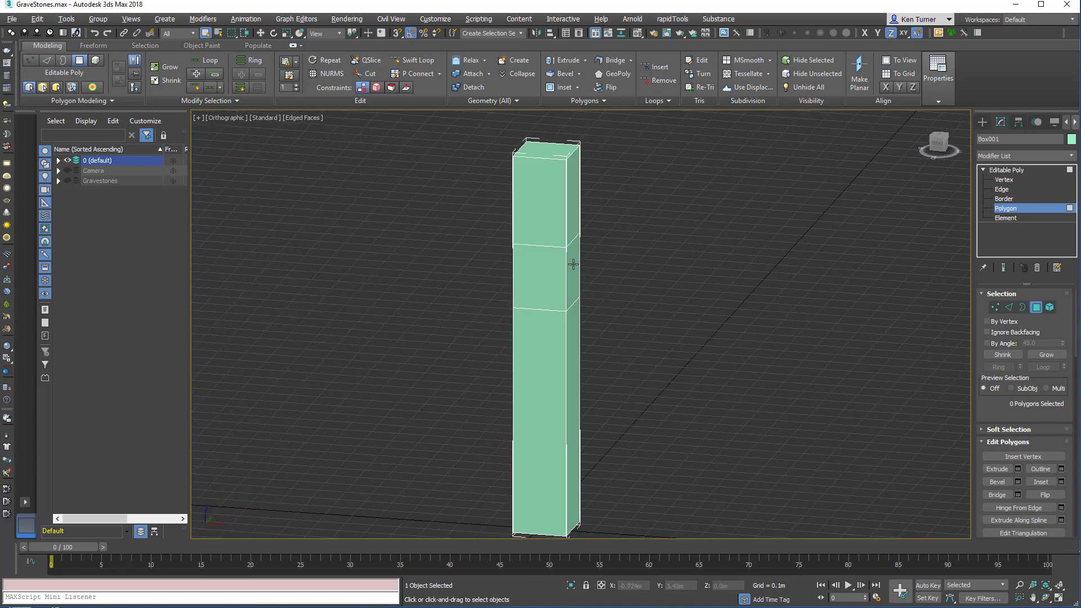
# Step: Extrude the two opposite side polygons of the pillar's middle segment outward to form the arms of a cross
pyautogui.click(573, 265)
pyautogui.moveTo(573, 265)
pyautogui.keyDown('alt'); pyautogui.mouseDown(button='middle')
pyautogui.moveTo(635, 231)
pyautogui.moveTo(557, 265)
pyautogui.moveTo(582, 222)
pyautogui.moveTo(584, 251)
pyautogui.moveTo(610, 205)
pyautogui.moveTo(583, 218)
pyautogui.moveTo(630, 217)
pyautogui.moveTo(587, 249)
pyautogui.mouseUp(button='middle'); pyautogui.keyUp('alt')
pyautogui.keyDown('ctrl'); pyautogui.click(548, 277); pyautogui.keyUp('ctrl')
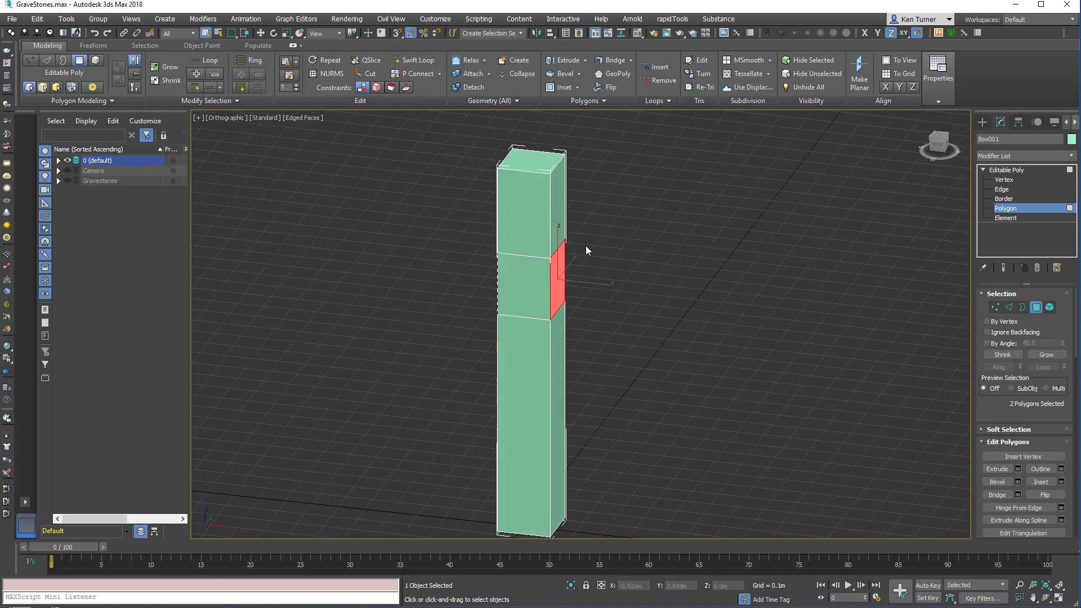
pyautogui.click(565, 60)
pyautogui.keyDown('alt'); pyautogui.moveTo(597, 236); pyautogui.dragTo(556, 277, button='middle'); pyautogui.keyUp('alt')
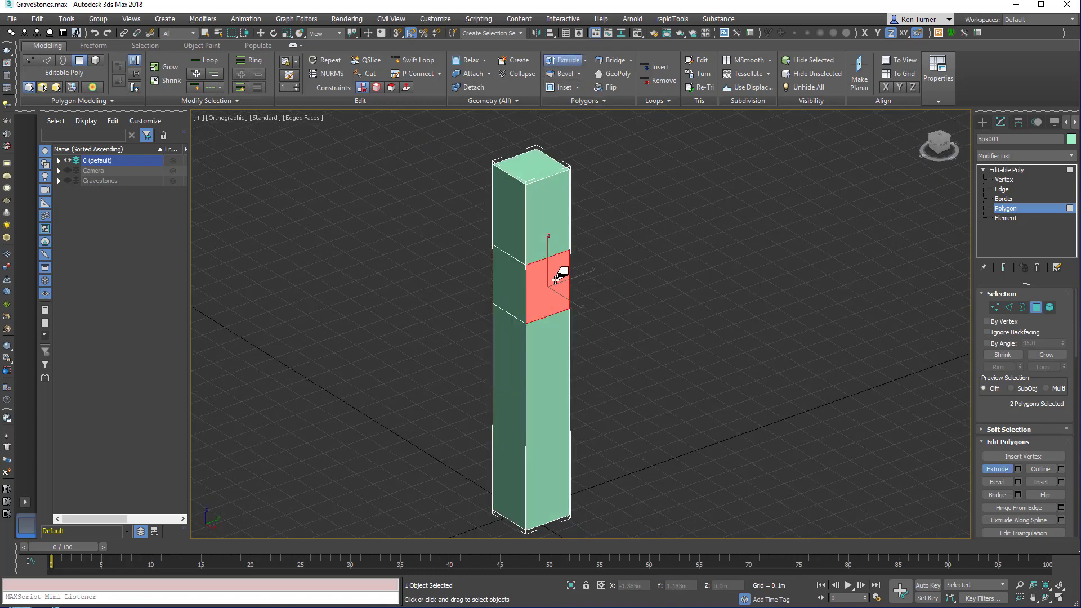
pyautogui.moveTo(556, 278); pyautogui.dragTo(580, 180)
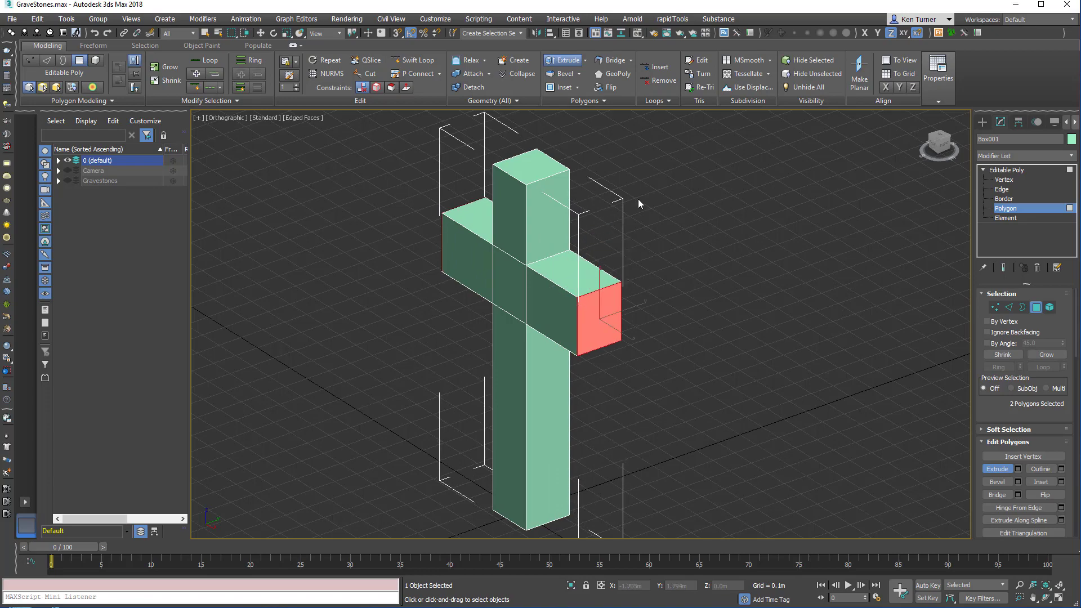
# Step: Extrude the polygon on the underside of the cross downward to add a short bottom segment
pyautogui.keyDown('alt'); pyautogui.moveTo(639, 203); pyautogui.dragTo(712, 186, button='middle'); pyautogui.keyUp('alt')
pyautogui.scroll(-3, 704, 258)
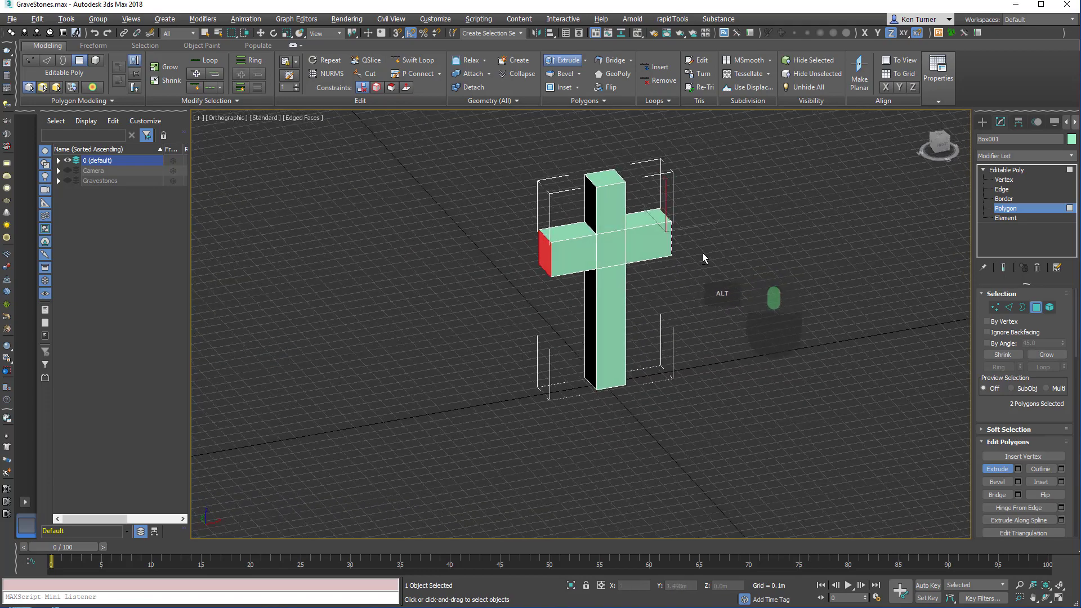
pyautogui.keyDown('alt'); pyautogui.moveTo(703, 258); pyautogui.dragTo(541, 326, button='middle'); pyautogui.keyUp('alt')
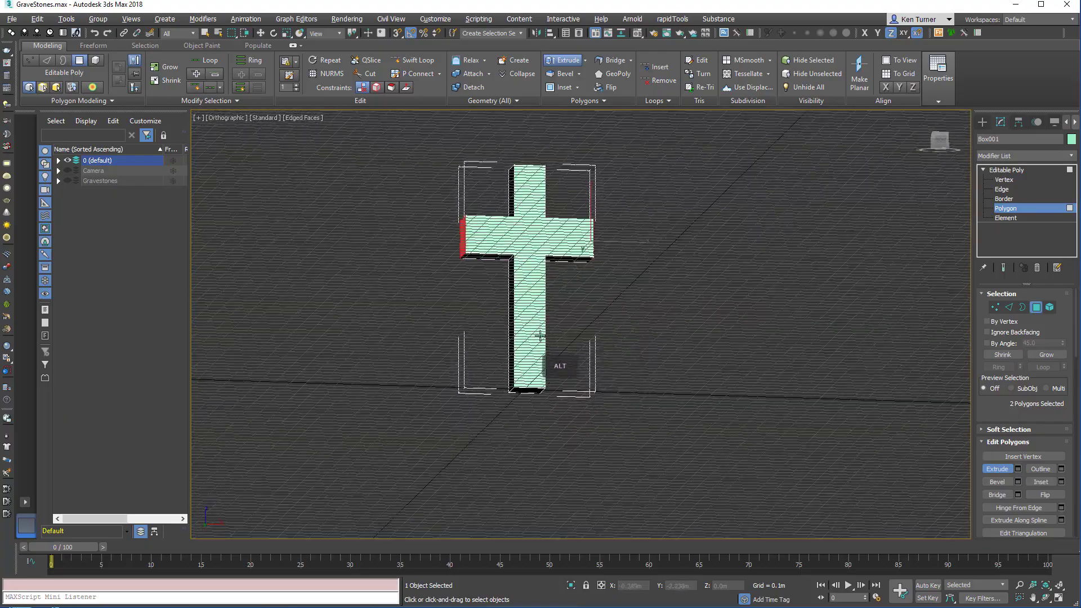
pyautogui.click(528, 390)
pyautogui.keyDown('alt'); pyautogui.moveTo(535, 367); pyautogui.dragTo(565, 386, button='middle'); pyautogui.keyUp('alt')
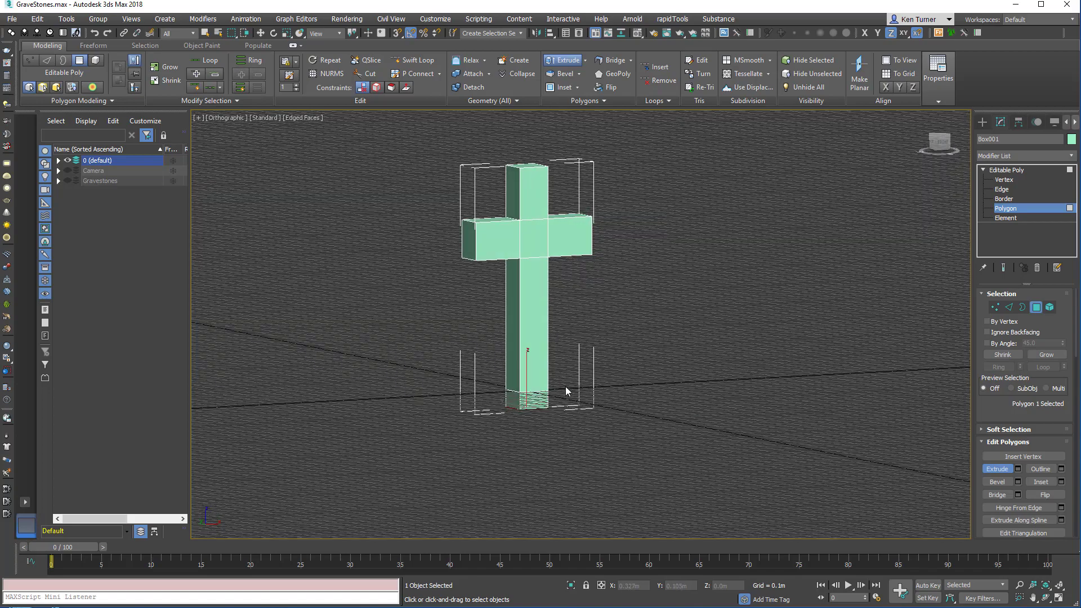
# Step: Select the four side polygons around the short bottom segment of the cross
pyautogui.keyDown('alt'); pyautogui.moveTo(495, 397); pyautogui.dragTo(575, 399, button='middle'); pyautogui.keyUp('alt')
pyautogui.moveTo(573, 400); pyautogui.dragTo(496, 394)
pyautogui.keyDown('alt'); pyautogui.moveTo(496, 394); pyautogui.dragTo(535, 348, button='middle'); pyautogui.keyUp('alt')
pyautogui.scroll(3, 600, 295)
# Step: Try extruding the bottom segment's four side polygons freehand, and undo the extrusion
pyautogui.moveTo(534, 350); pyautogui.dragTo(648, 264)
pyautogui.hotkey('ctrl', 'z')
pyautogui.keyDown('alt'); pyautogui.moveTo(655, 257); pyautogui.dragTo(664, 284, button='middle'); pyautogui.keyUp('alt')
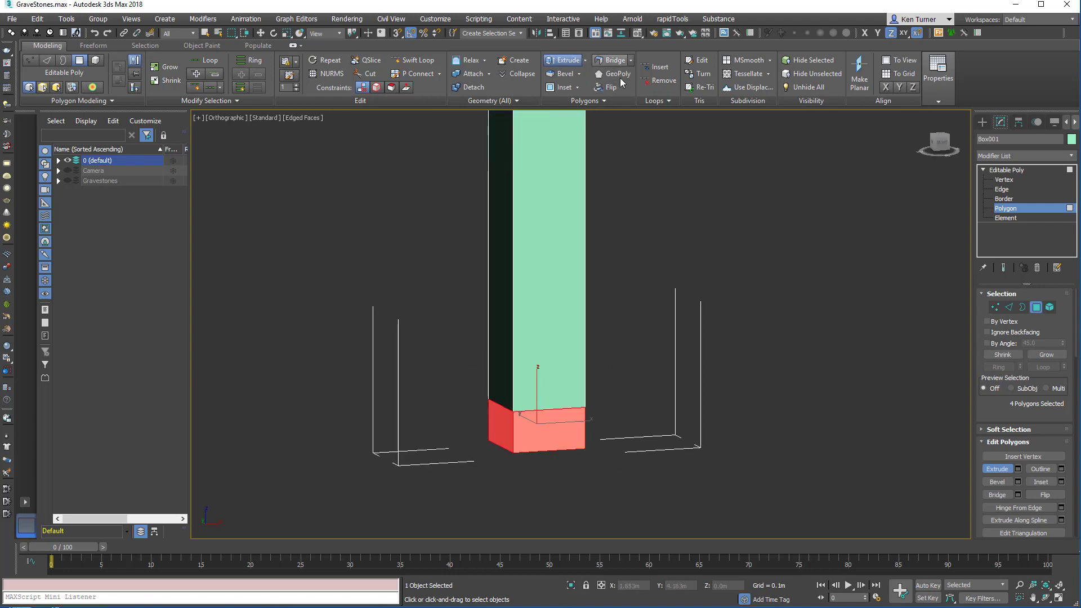
pyautogui.hotkey('ctrl', '1')
pyautogui.click(564, 77)
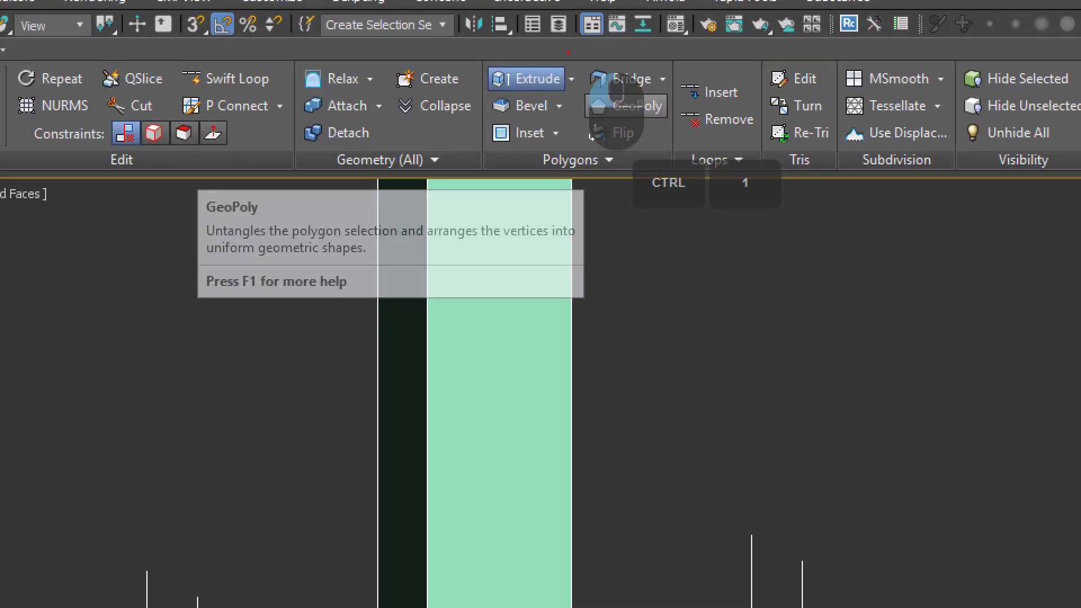
pyautogui.moveTo(564, 77); pyautogui.dragTo(565, 79)
pyautogui.press('Escape')
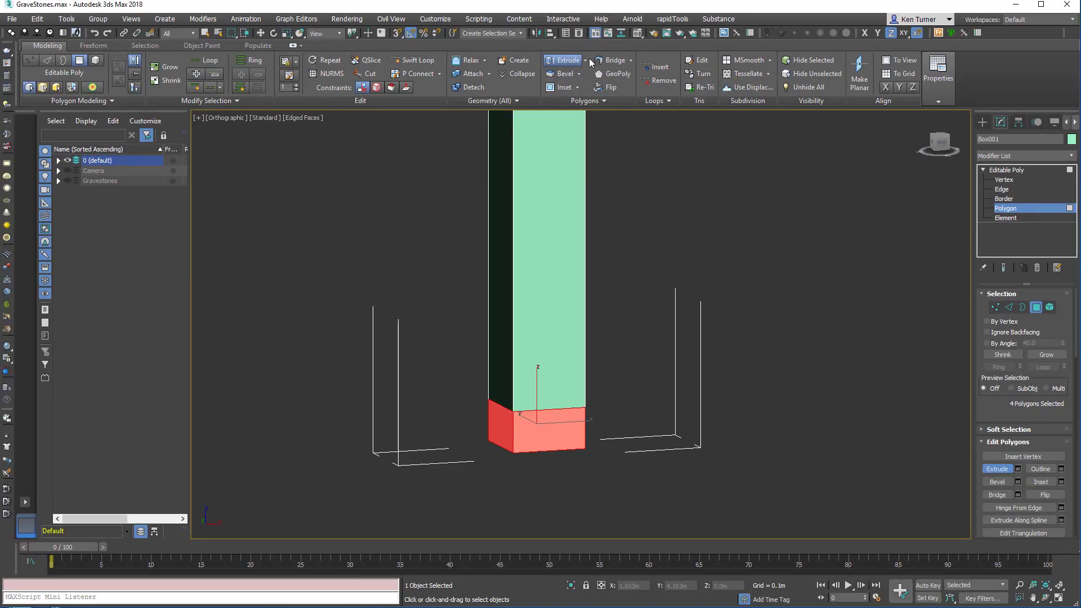
# Step: Open the Extrude settings for the bottom segment's four side polygons and set the extrusion type to Local Normal
pyautogui.click(586, 61)
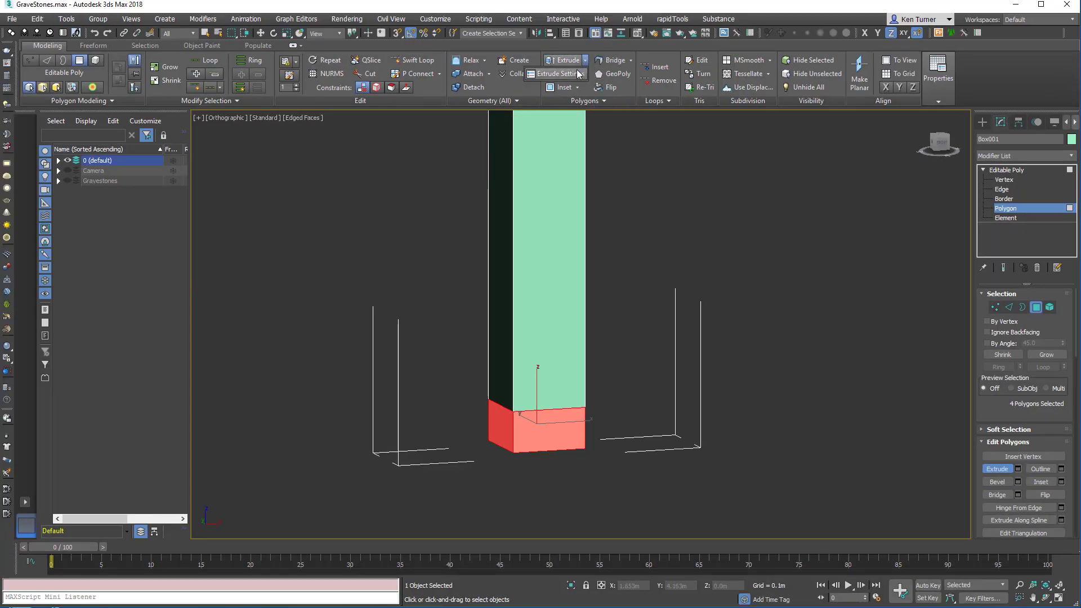
pyautogui.click(578, 73)
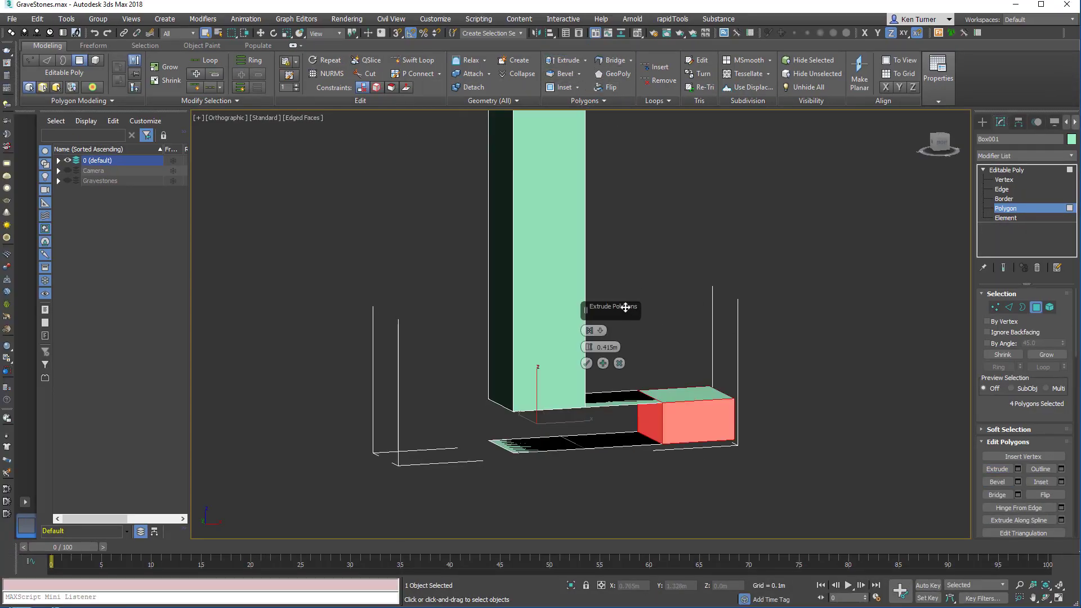
pyautogui.moveTo(626, 301); pyautogui.dragTo(693, 186)
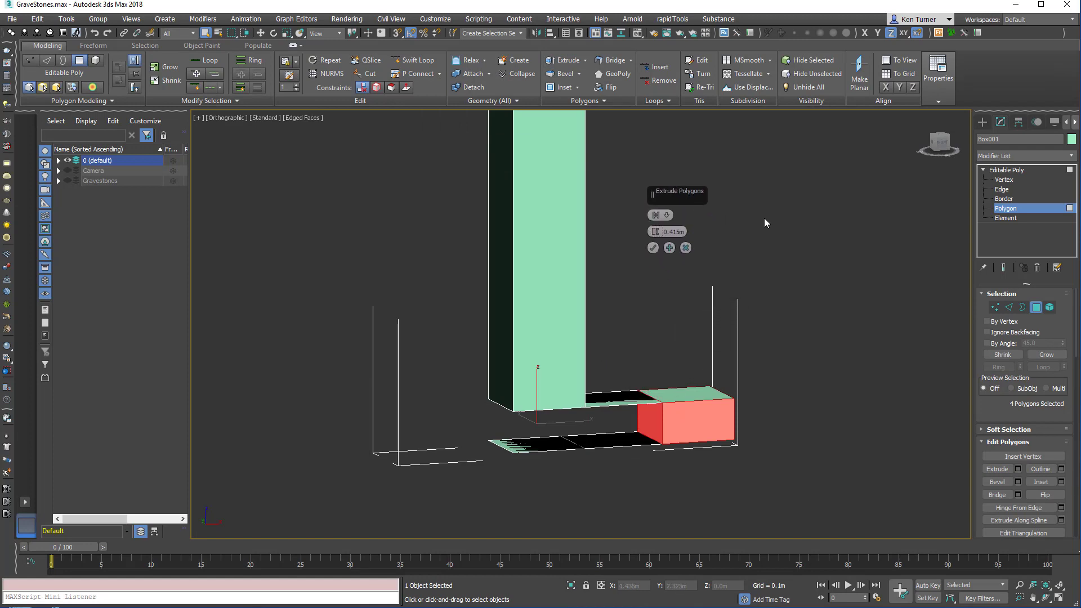
pyautogui.click(666, 216)
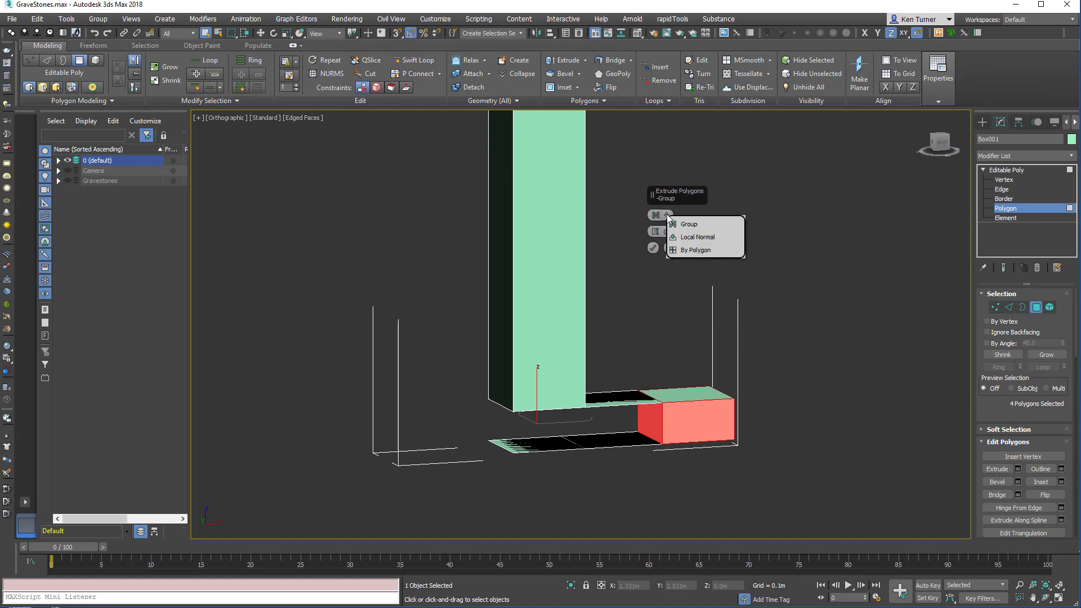
pyautogui.click(688, 239)
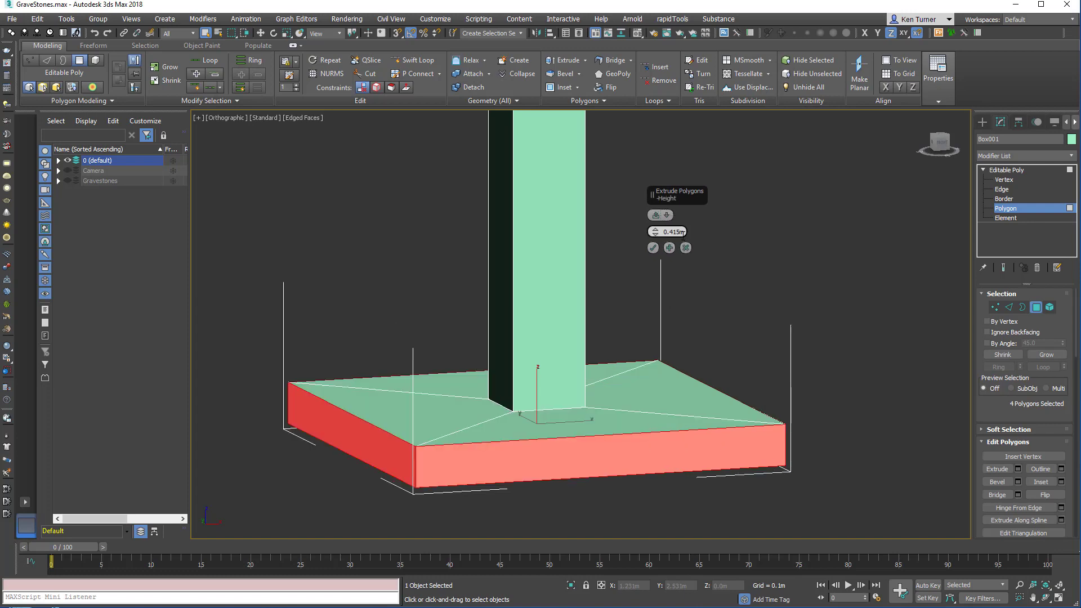
# Step: Set the extrusion height to about 0.095 m and accept it, forming a base around the foot of the cross
pyautogui.moveTo(657, 235); pyautogui.dragTo(653, 356)
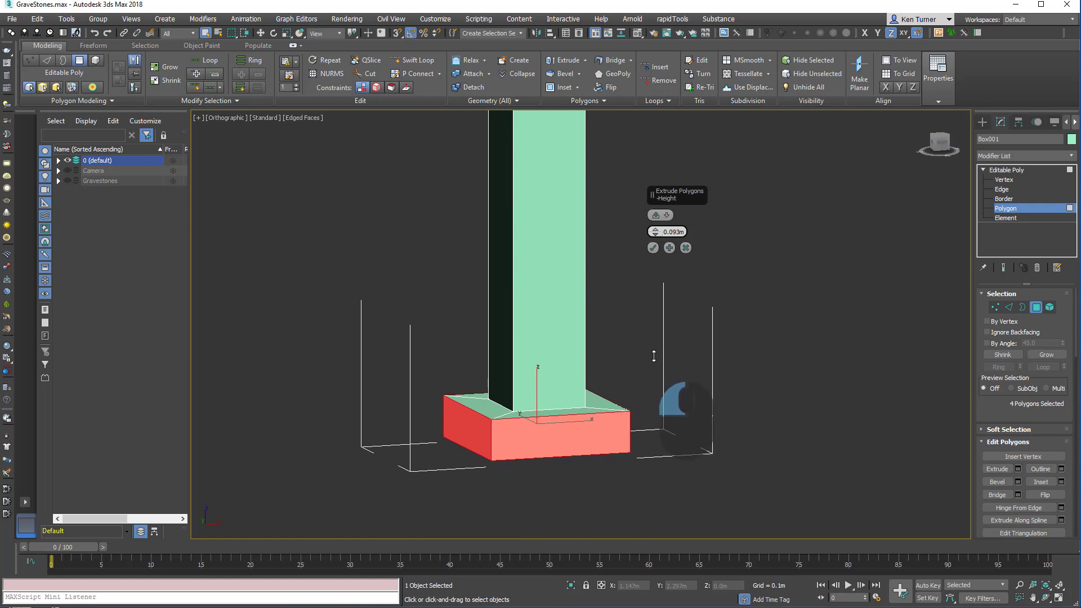
pyautogui.moveTo(654, 356); pyautogui.dragTo(654, 356)
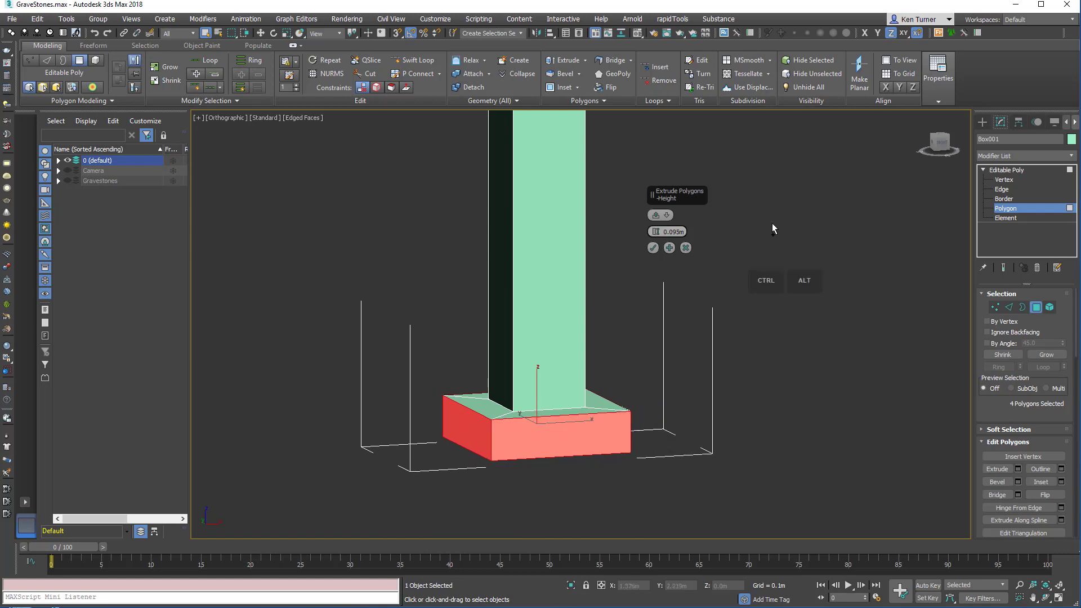
pyautogui.keyDown('ctrl'); pyautogui.keyDown('alt'); pyautogui.moveTo(772, 223); pyautogui.dragTo(772, 293, button='middle'); pyautogui.keyUp('alt'); pyautogui.keyUp('ctrl')
pyautogui.moveTo(799, 208); pyautogui.dragTo(655, 303, button='middle')
pyautogui.click(653, 248)
# Step: Select only the five polygons on the underside of the base, removing the side polygons from the selection
pyautogui.scroll(3, 647, 297)
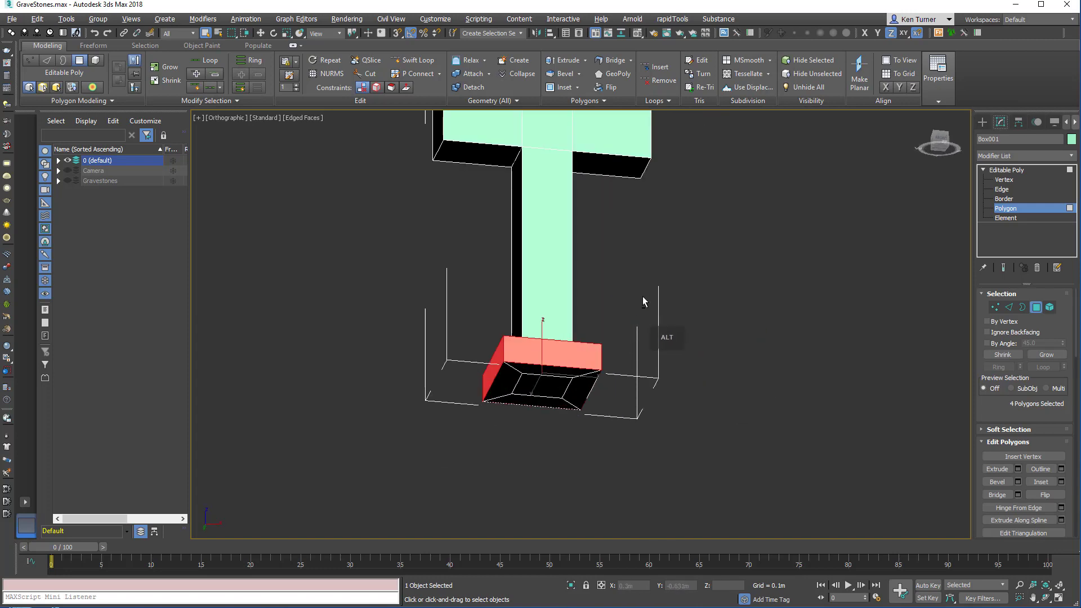
pyautogui.keyDown('alt'); pyautogui.moveTo(652, 348); pyautogui.dragTo(637, 328, button='middle'); pyautogui.keyUp('alt')
pyautogui.moveTo(710, 438); pyautogui.dragTo(427, 375)
pyautogui.keyDown('alt'); pyautogui.moveTo(463, 299); pyautogui.dragTo(462, 316, button='middle'); pyautogui.keyUp('alt')
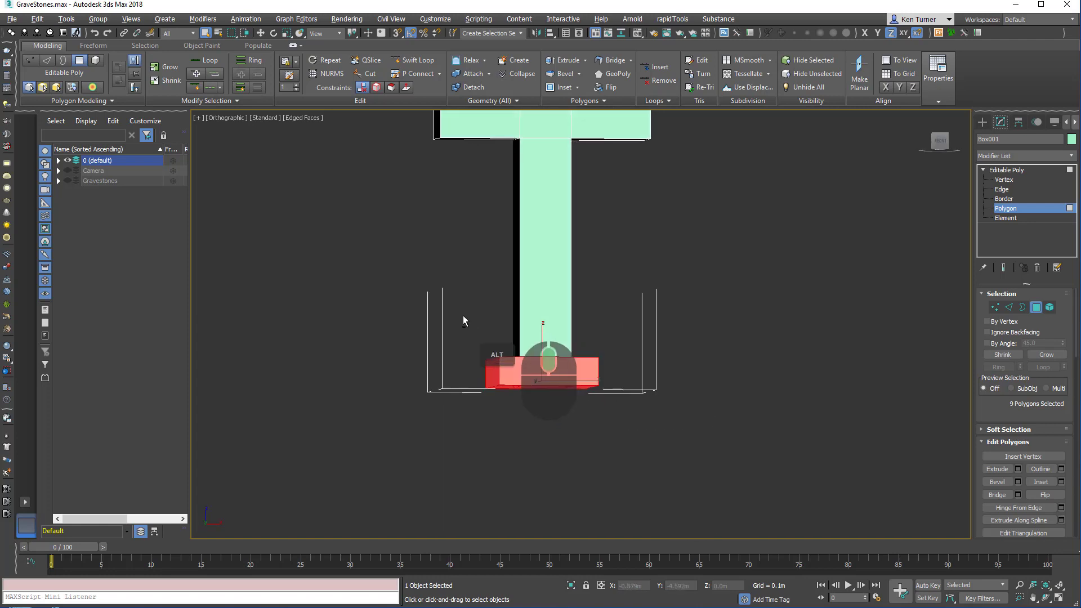
pyautogui.keyDown('alt'); pyautogui.moveTo(398, 292); pyautogui.dragTo(665, 367); pyautogui.keyUp('alt')
# Step: Extrude the base's five underside polygons downward to add a second tier of similar thickness
pyautogui.keyDown('alt'); pyautogui.moveTo(666, 360); pyautogui.dragTo(677, 330, button='middle'); pyautogui.keyUp('alt')
pyautogui.click(569, 62)
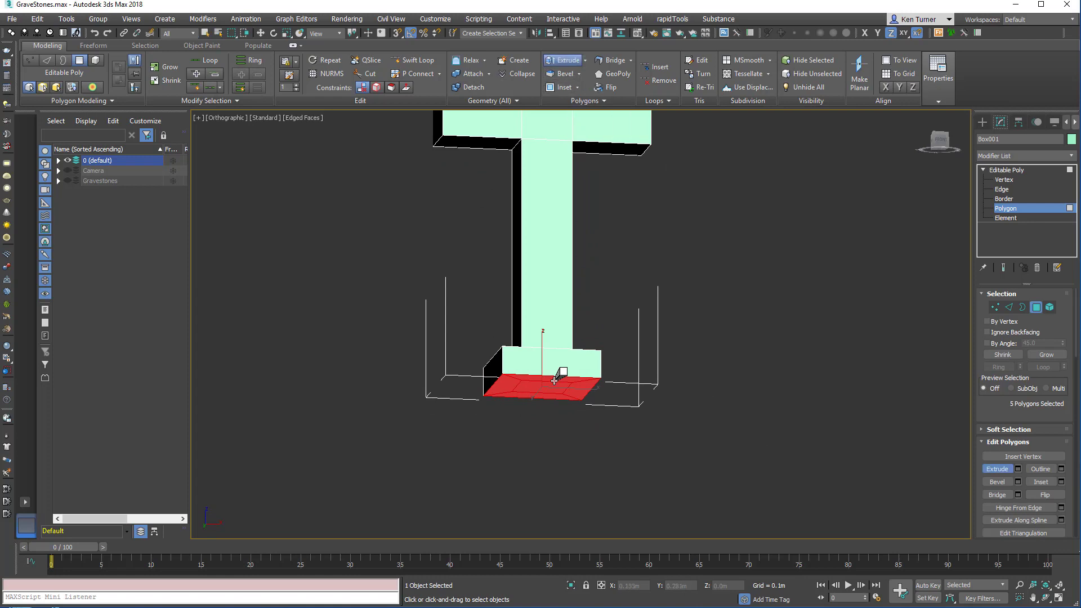
pyautogui.moveTo(563, 378); pyautogui.dragTo(565, 355)
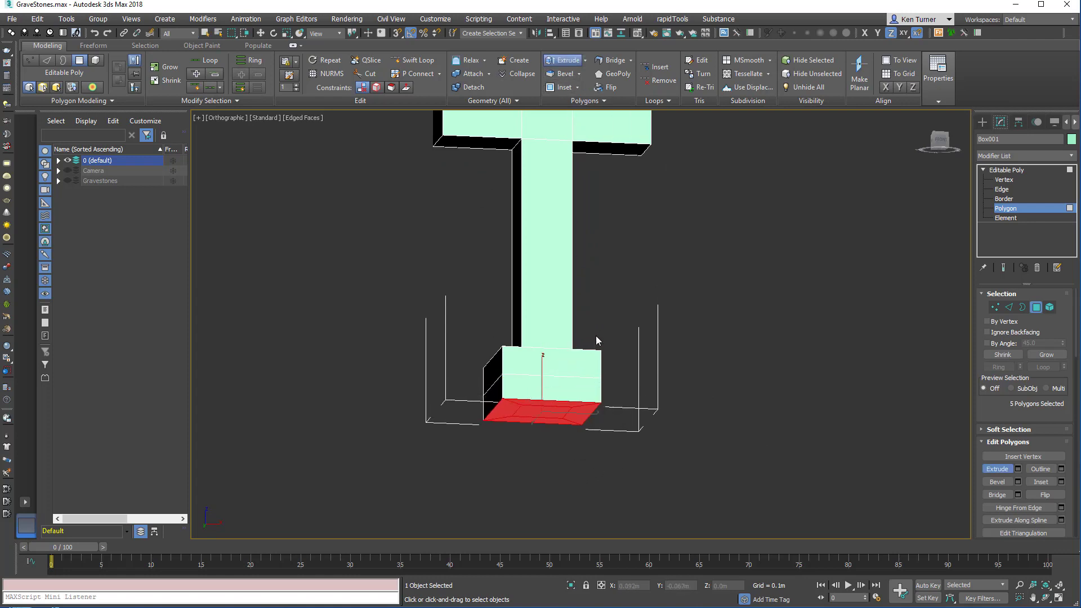
# Step: Select the lower tier's side and underside polygons and extrude them outward to form a wider step
pyautogui.keyDown('alt'); pyautogui.moveTo(596, 341); pyautogui.dragTo(597, 365, button='middle'); pyautogui.keyUp('alt')
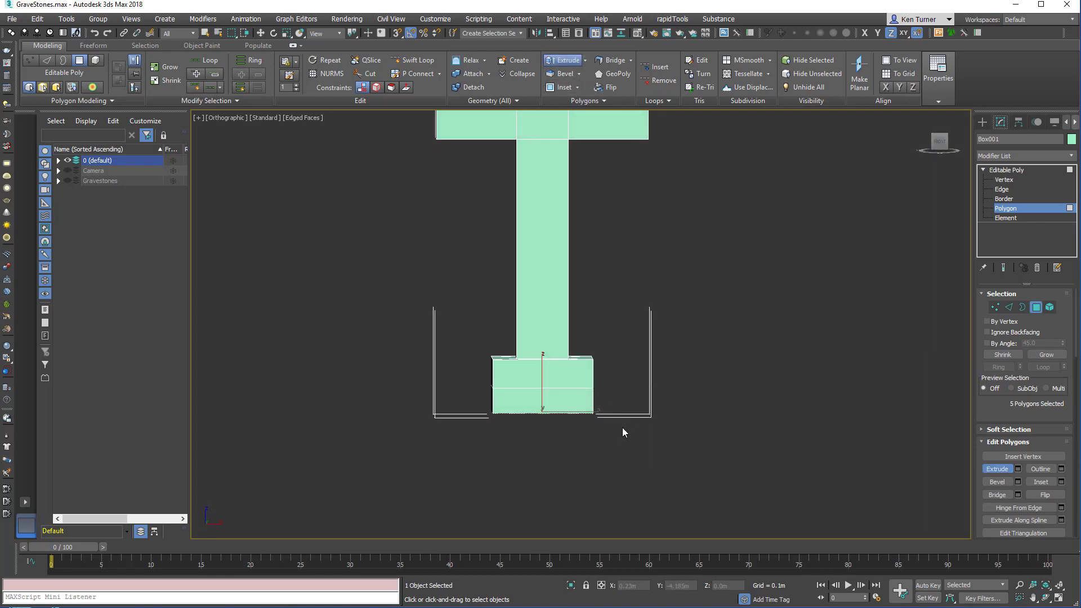
pyautogui.moveTo(586, 450); pyautogui.dragTo(476, 414)
pyautogui.keyDown('alt'); pyautogui.moveTo(476, 414); pyautogui.dragTo(581, 382, button='middle'); pyautogui.keyUp('alt')
pyautogui.moveTo(582, 382); pyautogui.dragTo(599, 367)
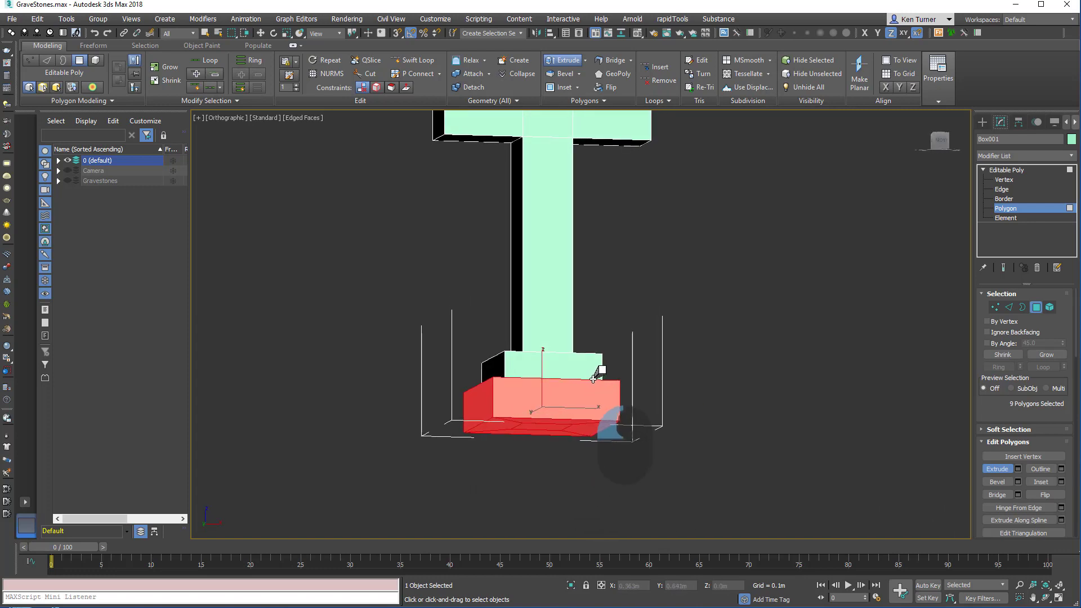